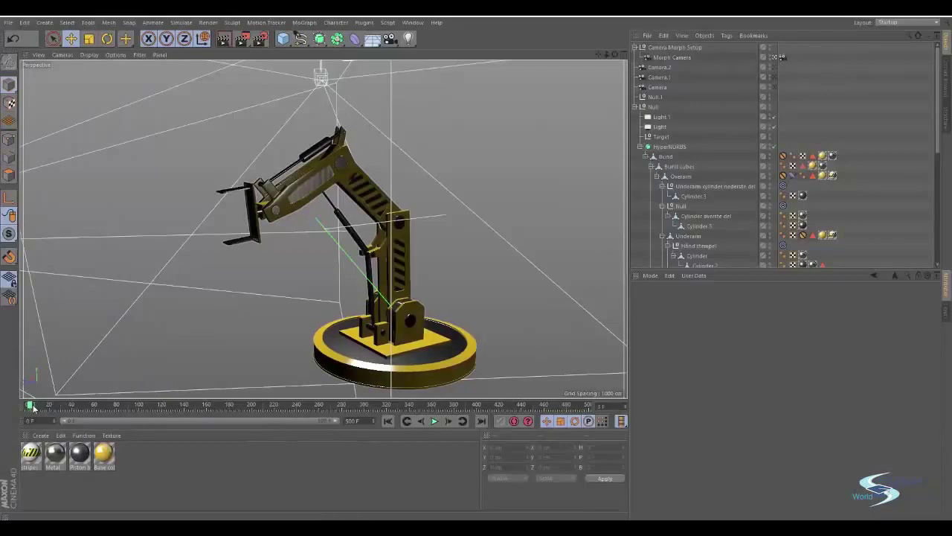
- Examine the camera rig around the robot arm from the editor view and return to the Morph Camera view
{"action": "left_click_drag", "start_coordinate": [31, 405], "coordinate": [30, 380]}
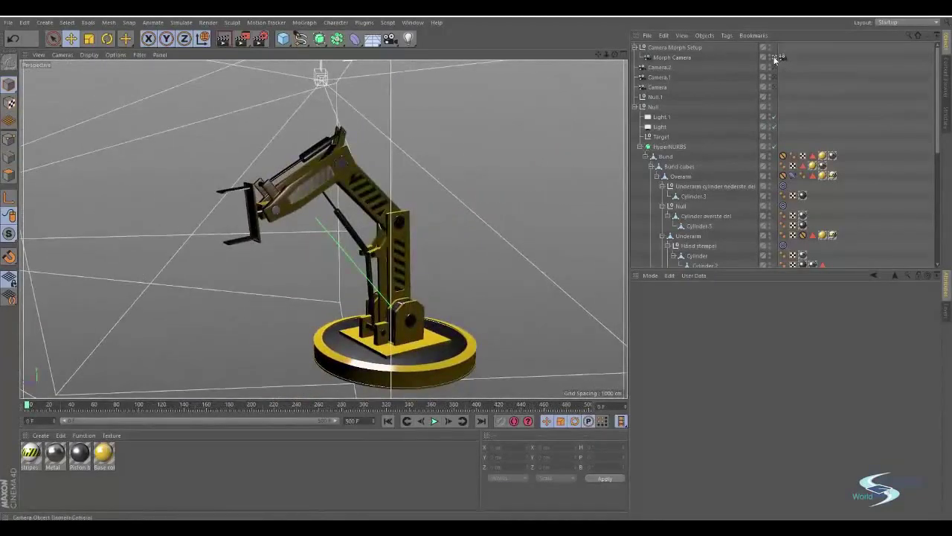
{"action": "left_click", "coordinate": [774, 58]}
{"action": "middle_click_drag", "start_coordinate": [372, 213], "coordinate": [297, 163], "text": "alt"}
{"action": "scroll", "coordinate": [301, 155], "scroll_direction": "up", "scroll_amount": 3}
{"action": "middle_click_drag", "start_coordinate": [326, 132], "coordinate": [314, 152], "text": "alt"}
{"action": "scroll", "coordinate": [331, 154], "scroll_direction": "up", "scroll_amount": 4}
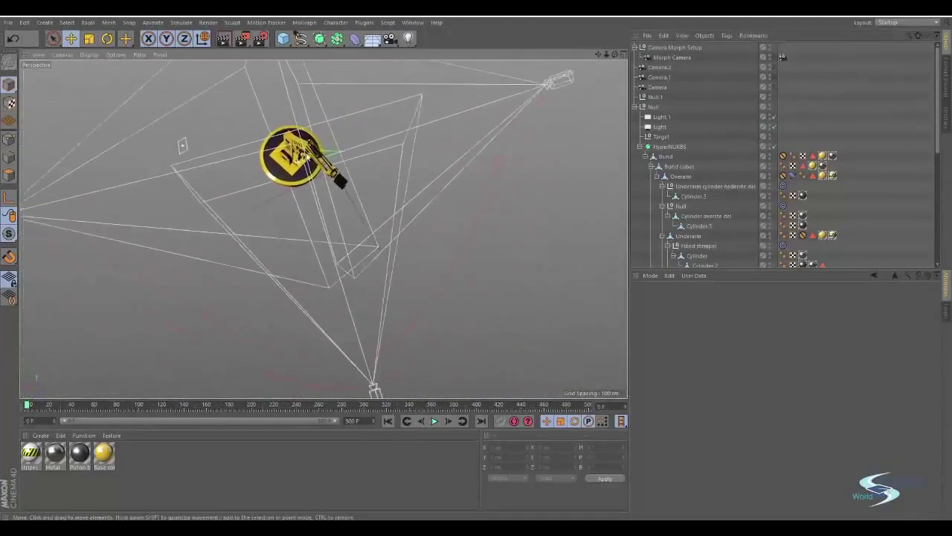
{"action": "left_click_drag", "start_coordinate": [331, 154], "coordinate": [320, 105], "text": "alt"}
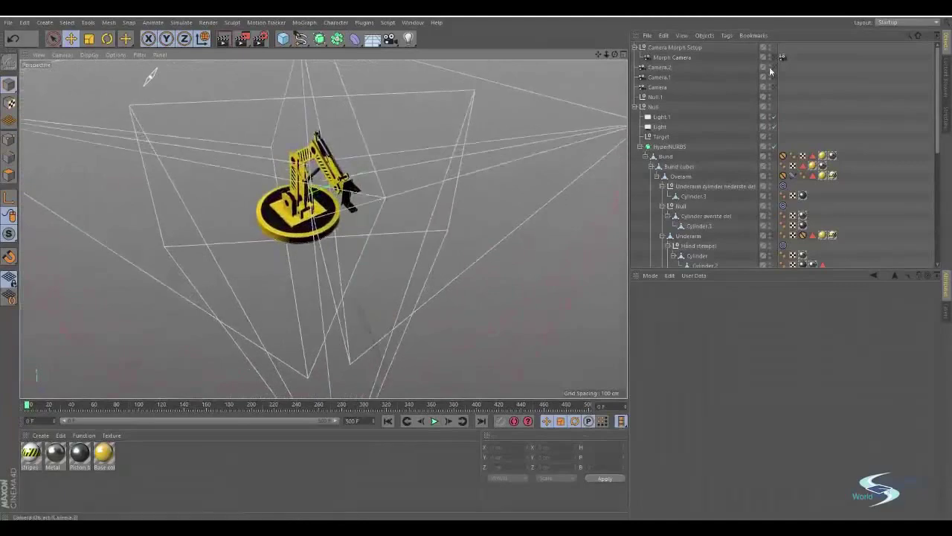
{"action": "left_click", "coordinate": [775, 57]}
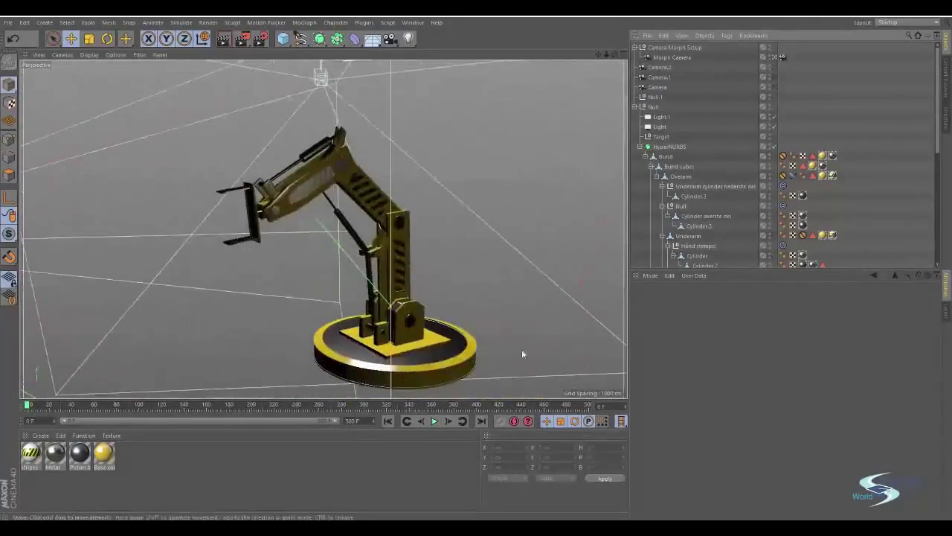
- Preview the camera morph animation from frame 0 and park the timeline at frame 228
{"action": "left_click_drag", "start_coordinate": [584, 407], "coordinate": [28, 387]}
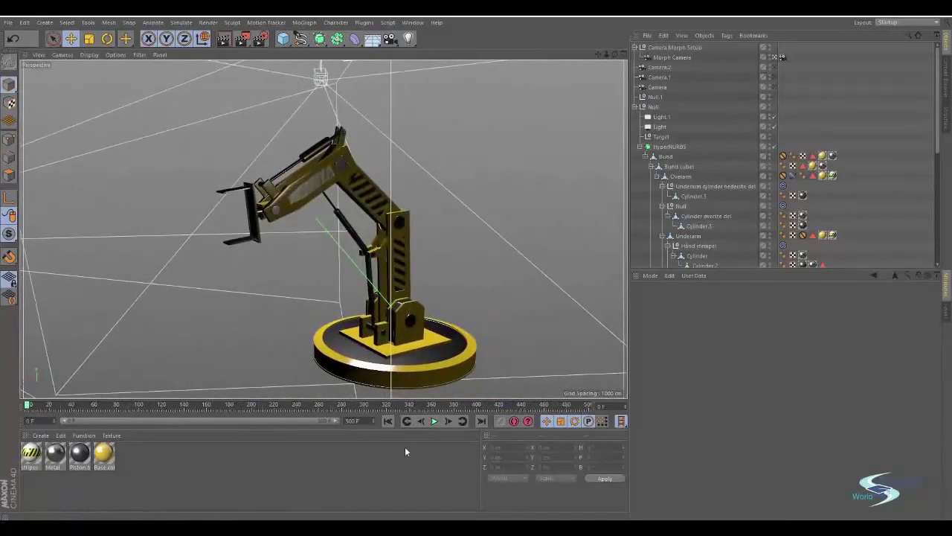
{"action": "left_click", "coordinate": [435, 421]}
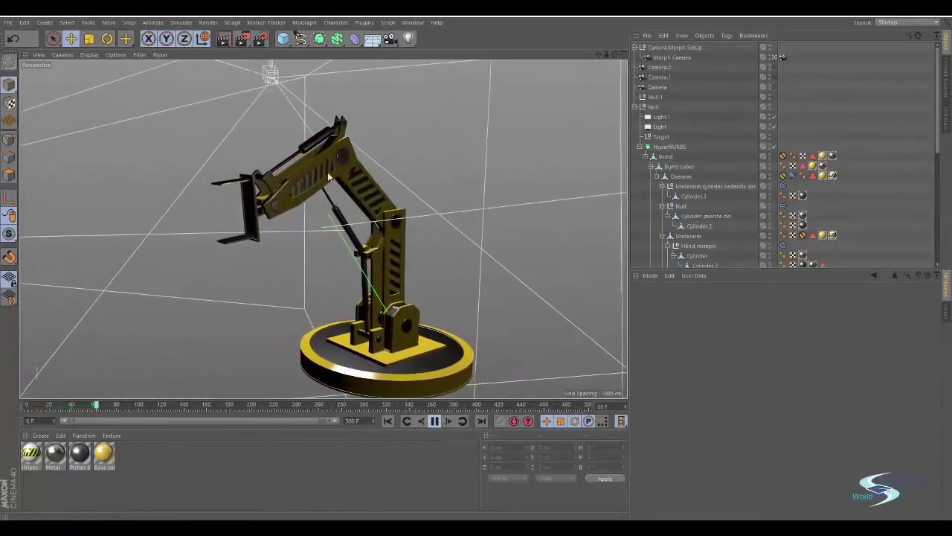
{"action": "left_click", "coordinate": [435, 422]}
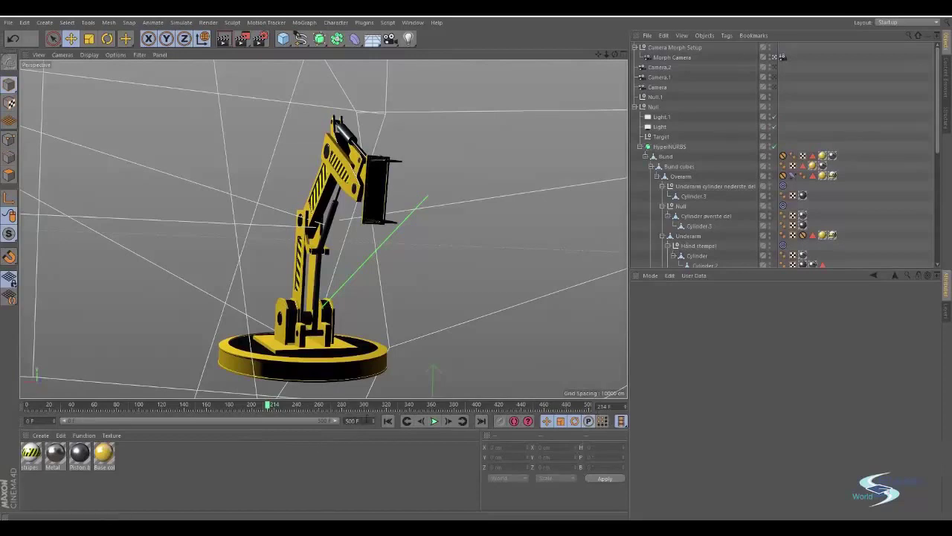
{"action": "mouse_move", "coordinate": [271, 406]}
{"action": "left_mouse_down"}
{"action": "mouse_move", "coordinate": [514, 403]}
{"action": "mouse_move", "coordinate": [282, 402]}
{"action": "left_mouse_up"}
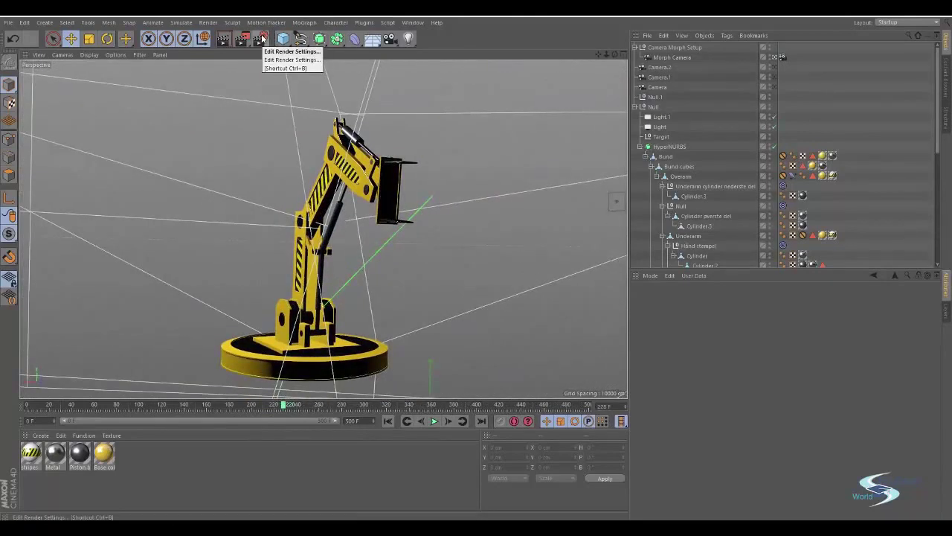
- Set the Physical renderer's sampler to Adaptive with Low sampling quality in the render settings
{"action": "left_click", "coordinate": [262, 39]}
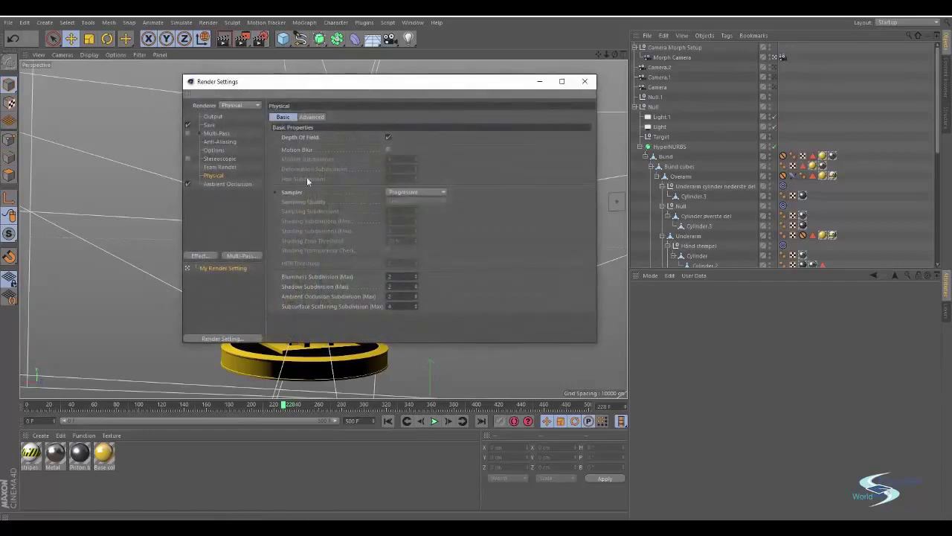
{"action": "left_click", "coordinate": [392, 192]}
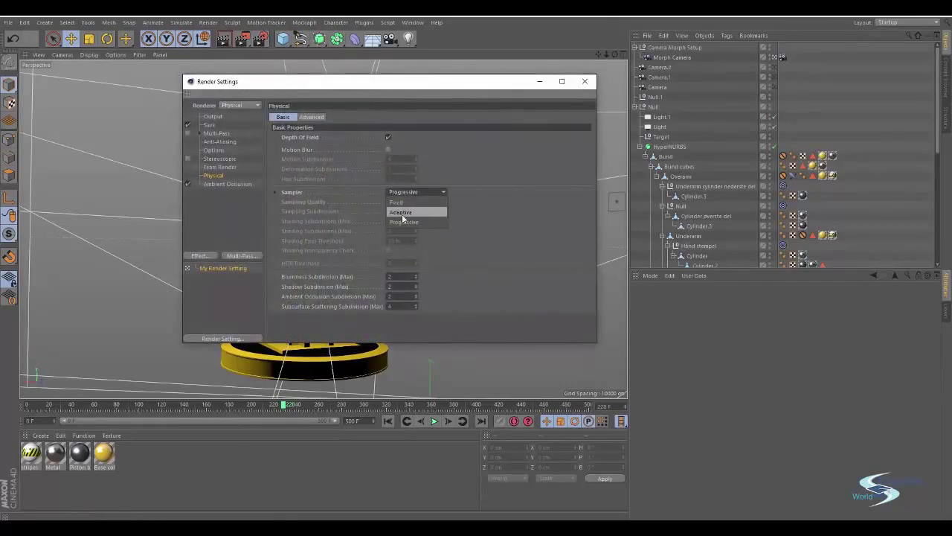
{"action": "left_click", "coordinate": [401, 207]}
{"action": "left_click", "coordinate": [400, 202]}
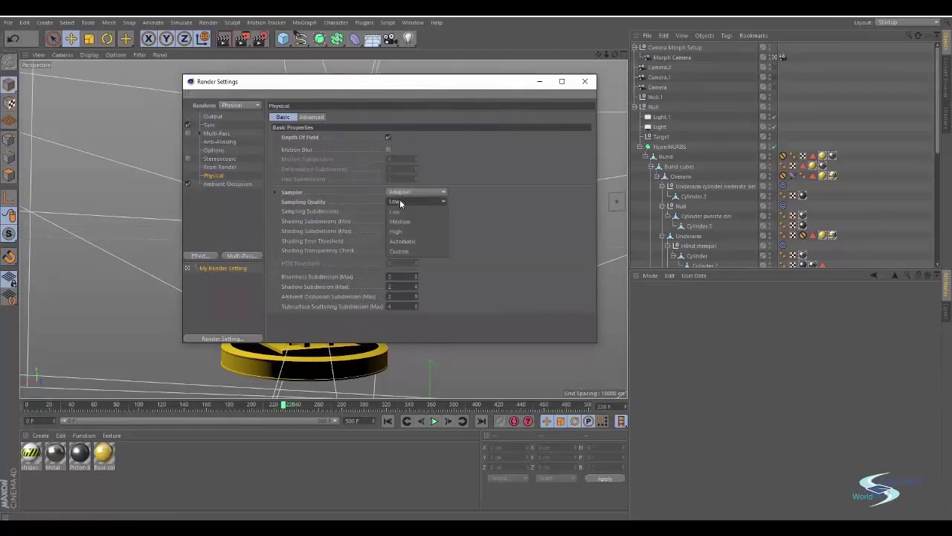
{"action": "left_click", "coordinate": [401, 211]}
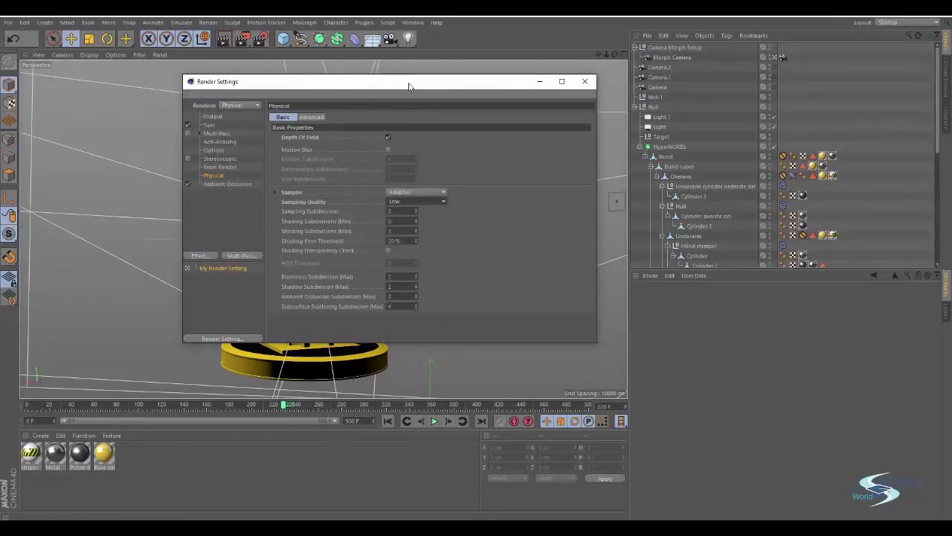
- Check the Physical renderer's advanced options and move the Render Settings window clear of the robot arm
{"action": "left_click_drag", "start_coordinate": [409, 87], "coordinate": [487, 97]}
{"action": "left_click", "coordinate": [390, 126]}
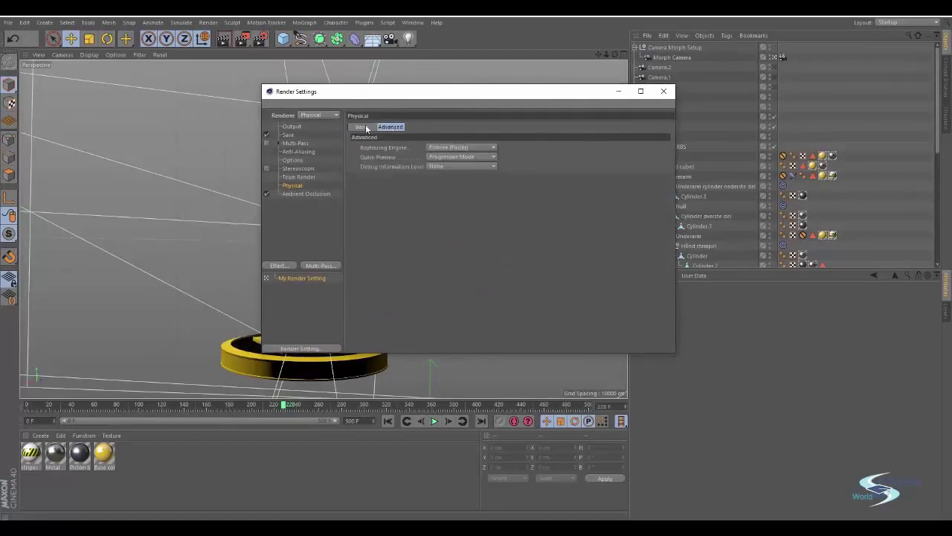
{"action": "left_click", "coordinate": [366, 128]}
{"action": "left_click_drag", "start_coordinate": [389, 99], "coordinate": [555, 108]}
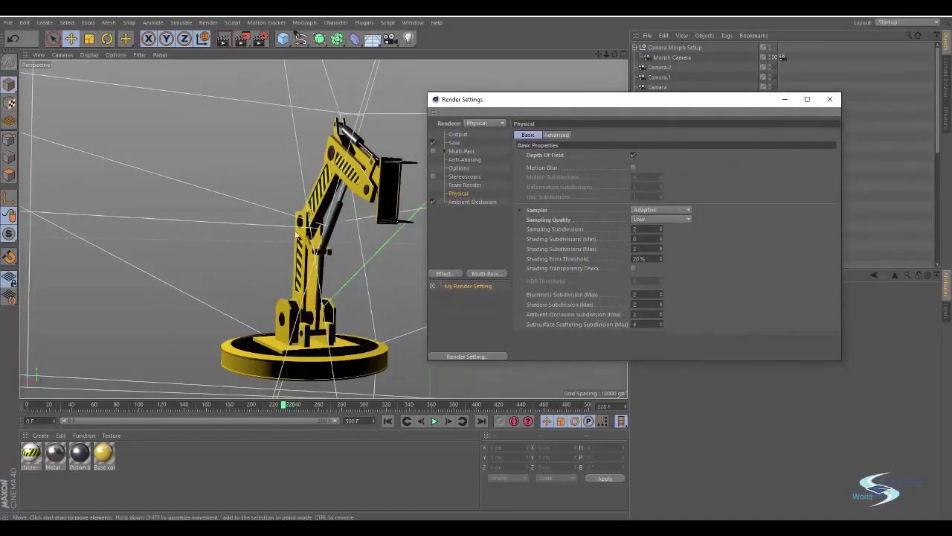
- Clear the output file path in the render's Save settings
{"action": "left_click", "coordinate": [455, 142]}
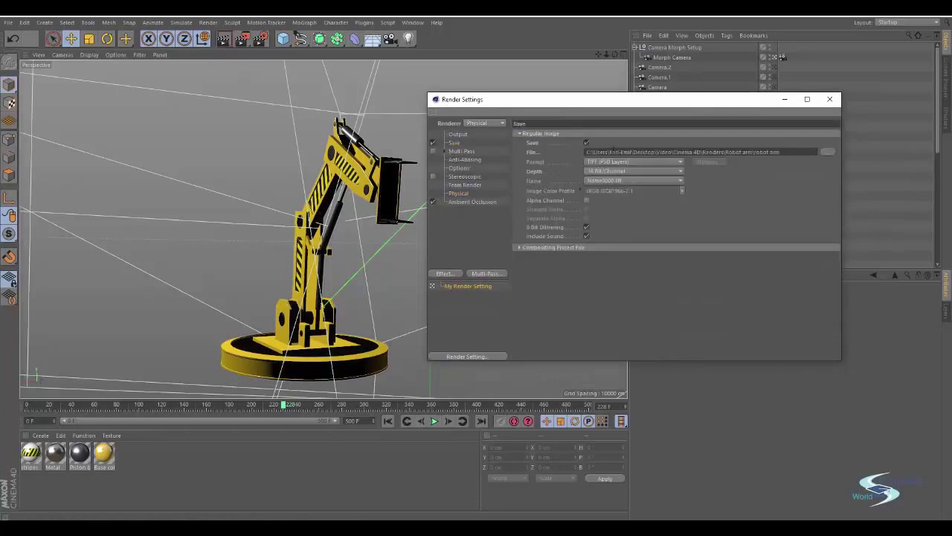
{"action": "left_click", "coordinate": [766, 149]}
{"action": "key", "text": "BackSpace"}
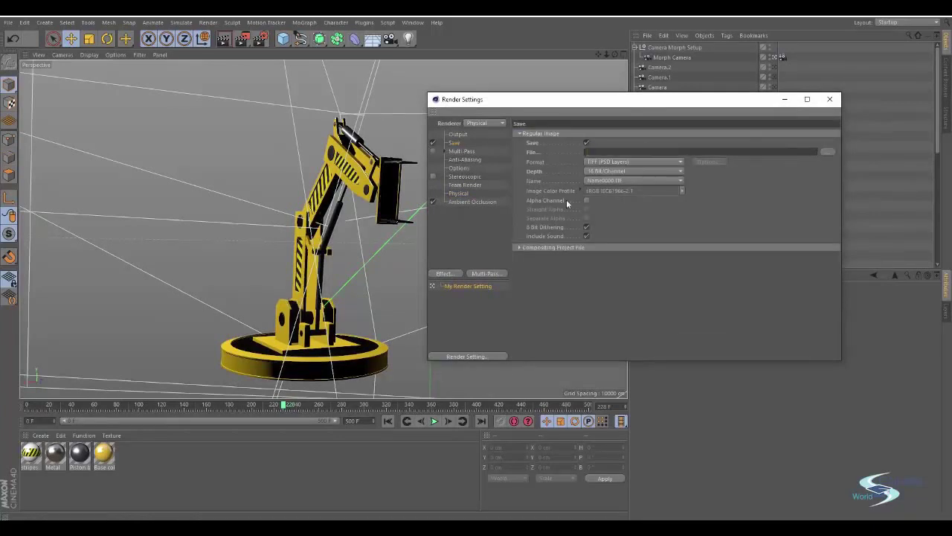
- Change the render output size to the 640 x 480 screen preset and replace it with the 800 x 600 preset
{"action": "left_click", "coordinate": [456, 135]}
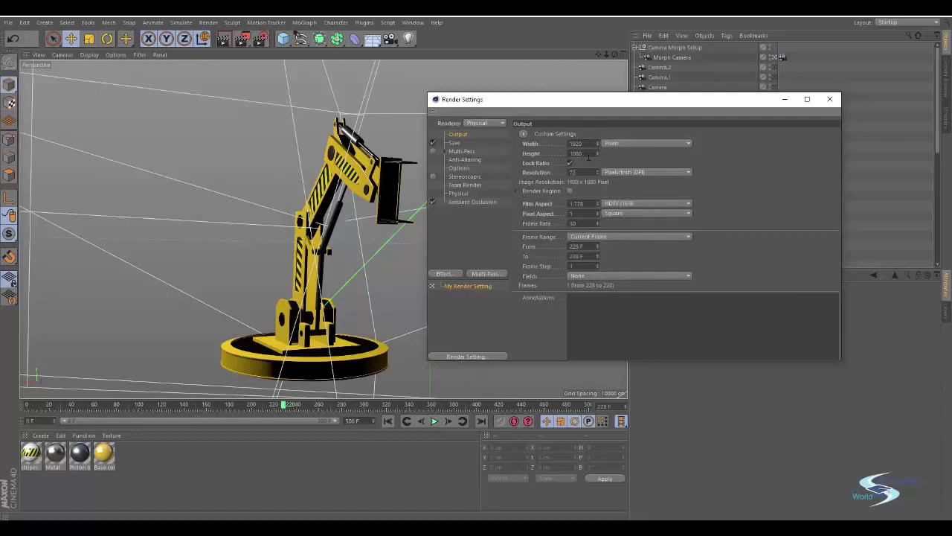
{"action": "left_click", "coordinate": [524, 135]}
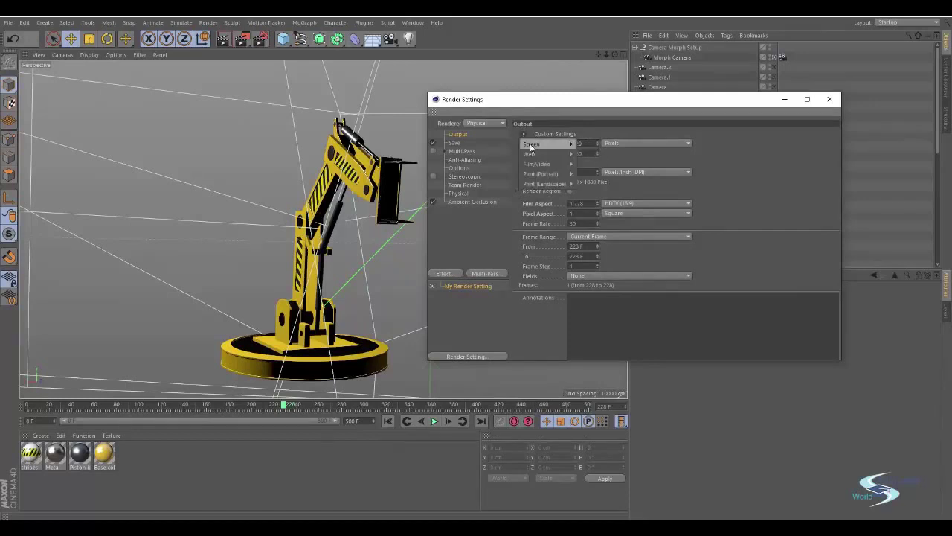
{"action": "mouse_move", "coordinate": [537, 146]}
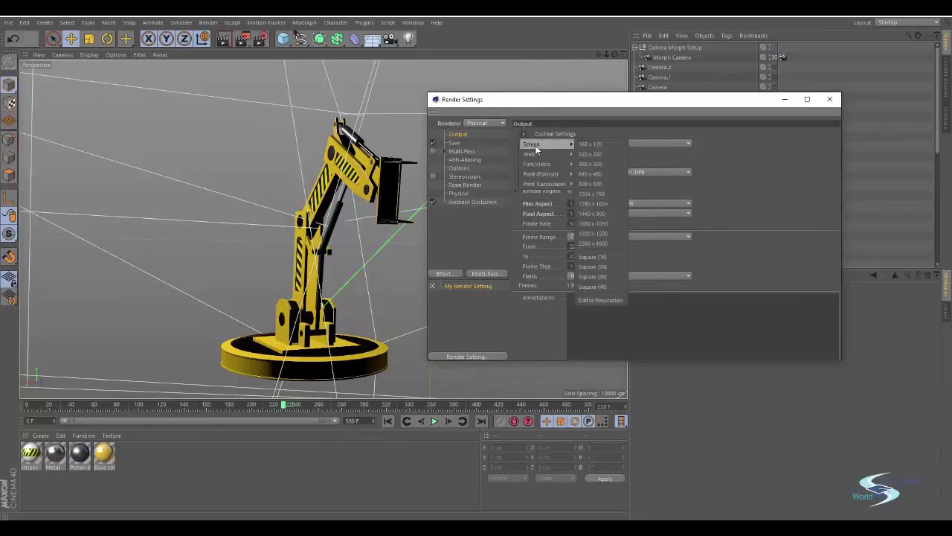
{"action": "left_click", "coordinate": [608, 175]}
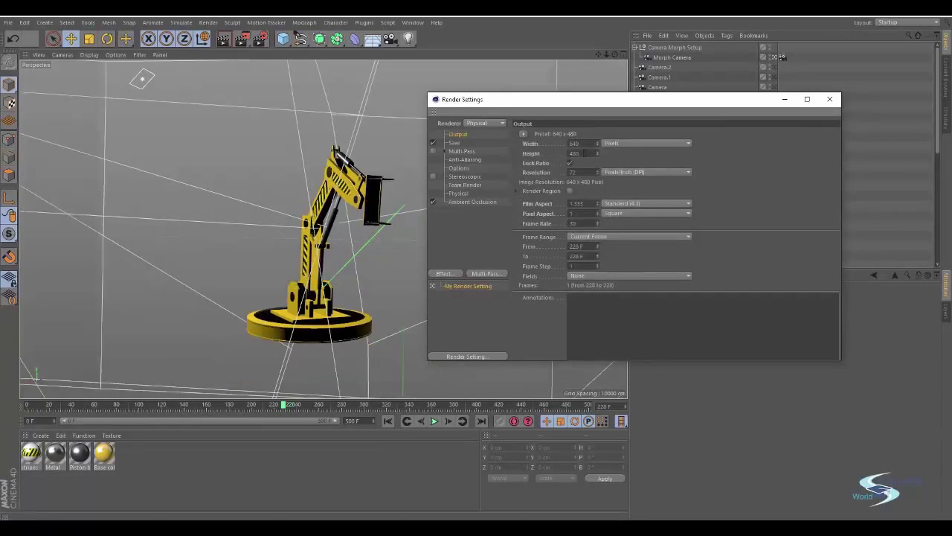
{"action": "left_click", "coordinate": [534, 136]}
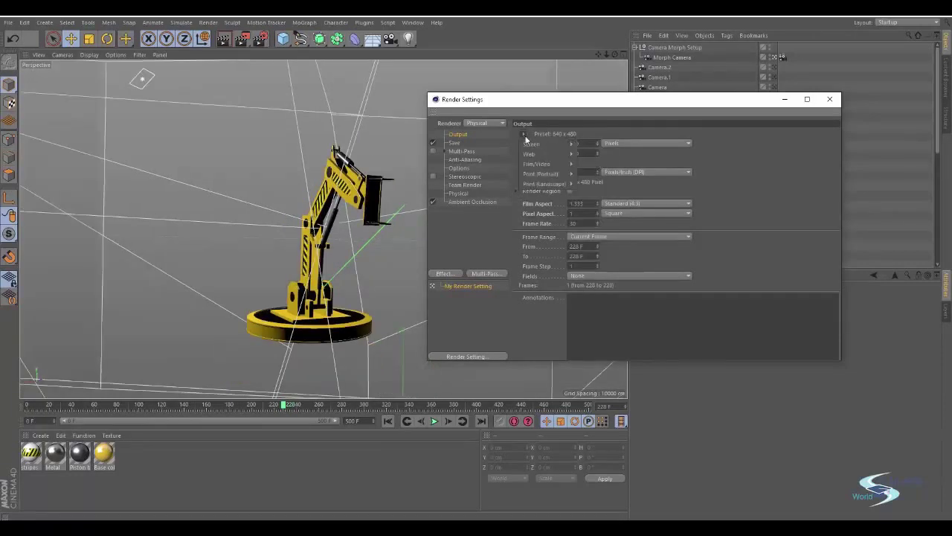
{"action": "mouse_move", "coordinate": [555, 142]}
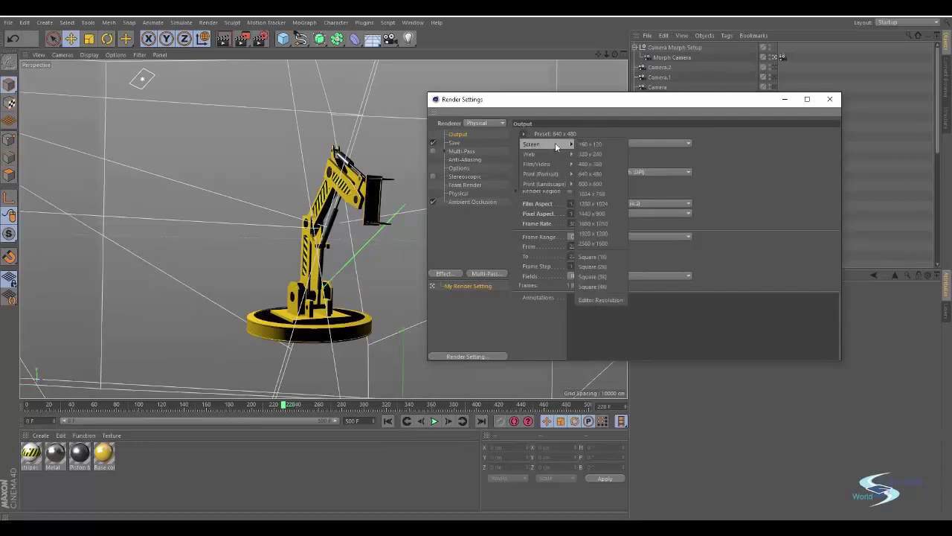
{"action": "left_click", "coordinate": [599, 183]}
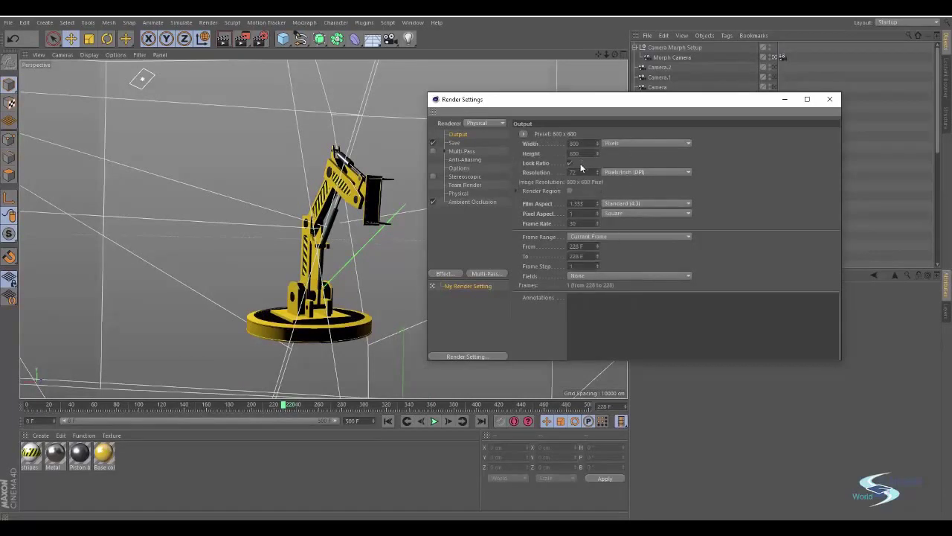
- Review the available screen resolution presets and the film aspect options in the Output settings
{"action": "left_click", "coordinate": [525, 134]}
{"action": "mouse_move", "coordinate": [566, 146]}
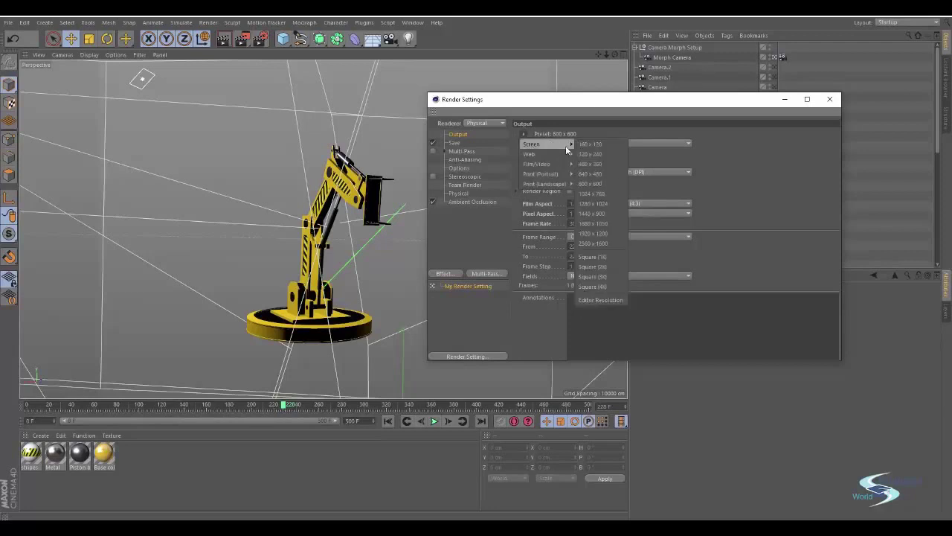
{"action": "left_click", "coordinate": [737, 186]}
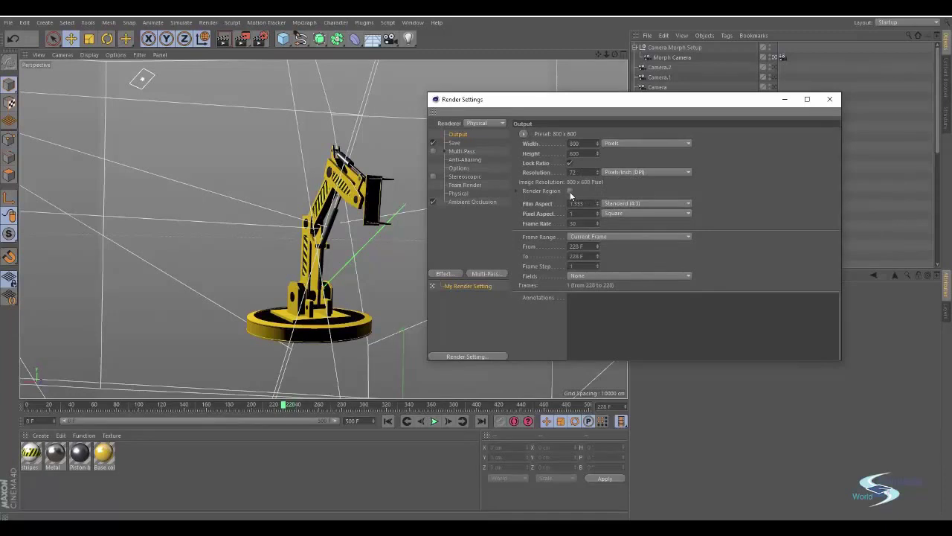
{"action": "left_click", "coordinate": [617, 206]}
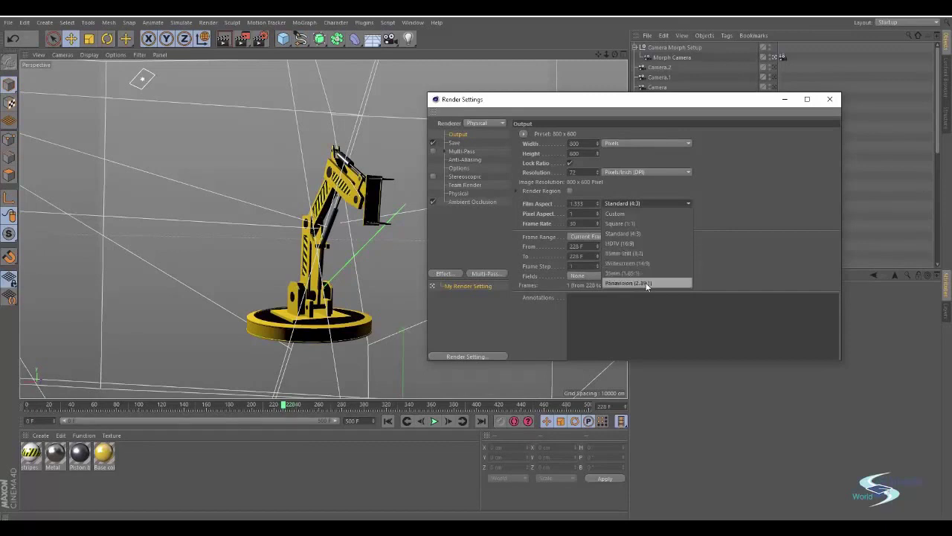
{"action": "left_click", "coordinate": [732, 264]}
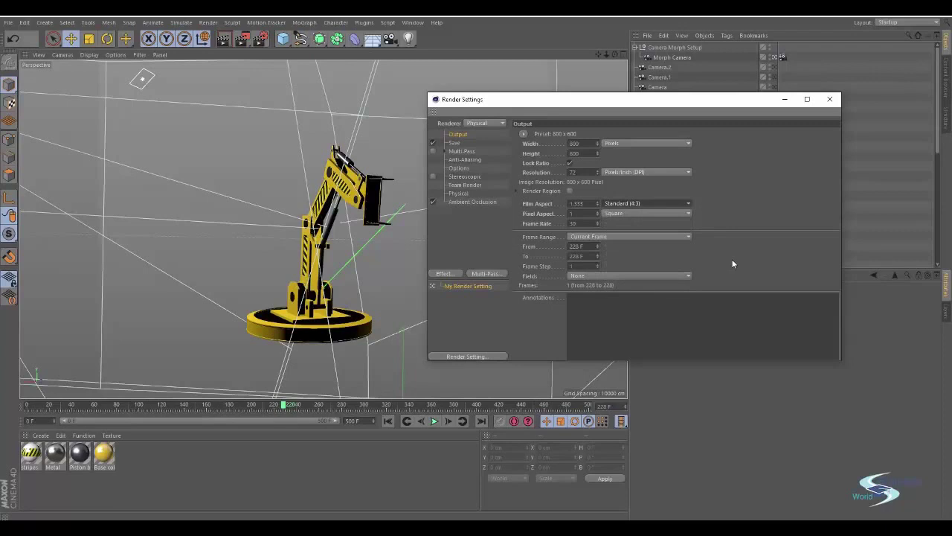
- Choose All Frames as the render frame range and change its start frame to 200
{"action": "left_click", "coordinate": [587, 240]}
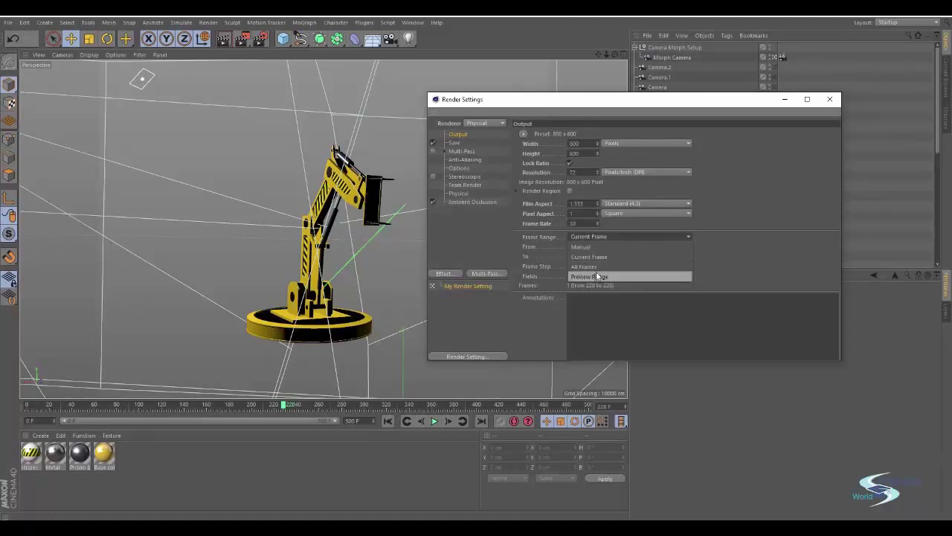
{"action": "left_click", "coordinate": [601, 267]}
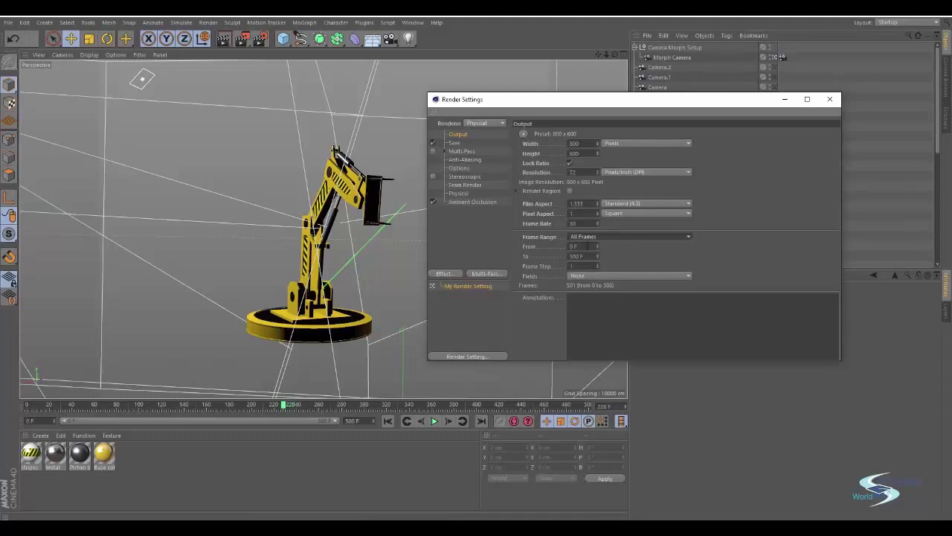
{"action": "double_click", "coordinate": [589, 246]}
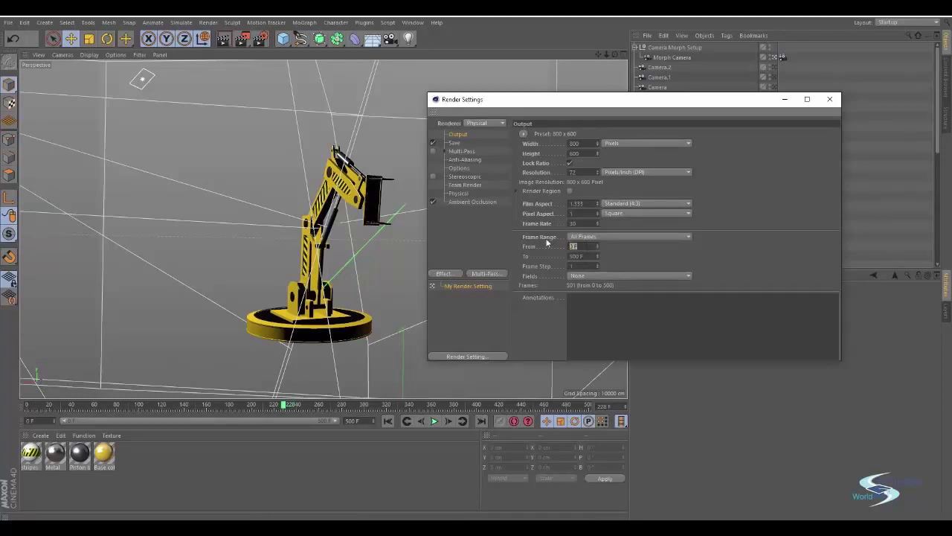
{"action": "type", "text": "1"}
{"action": "type", "text": "00 F"}
- Move the timeline to frame 242 and set the end of the render range to frame 240
{"action": "left_click", "coordinate": [274, 406]}
{"action": "left_click_drag", "start_coordinate": [274, 406], "coordinate": [301, 408]}
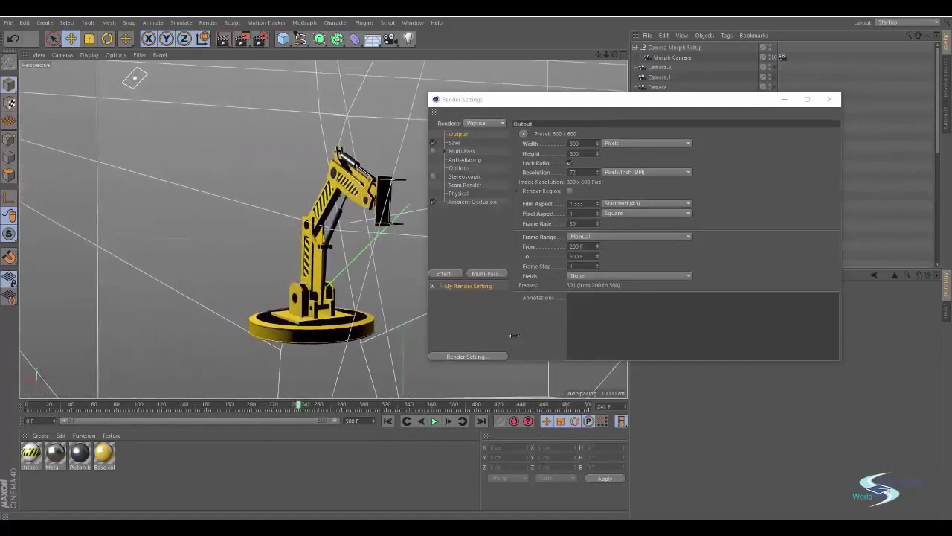
{"action": "left_click", "coordinate": [577, 256]}
{"action": "type", "text": "240"}
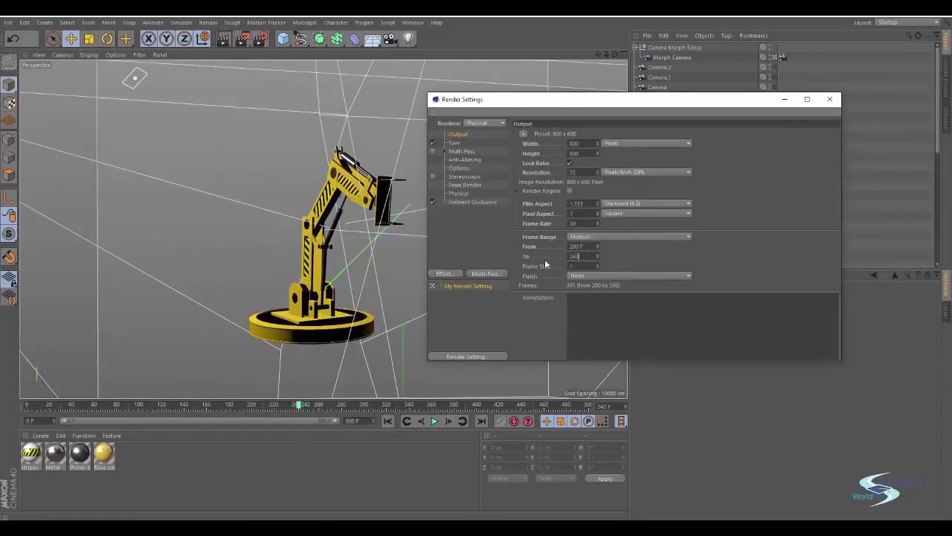
{"action": "key", "text": "Return"}
{"action": "left_click", "coordinate": [577, 266]}
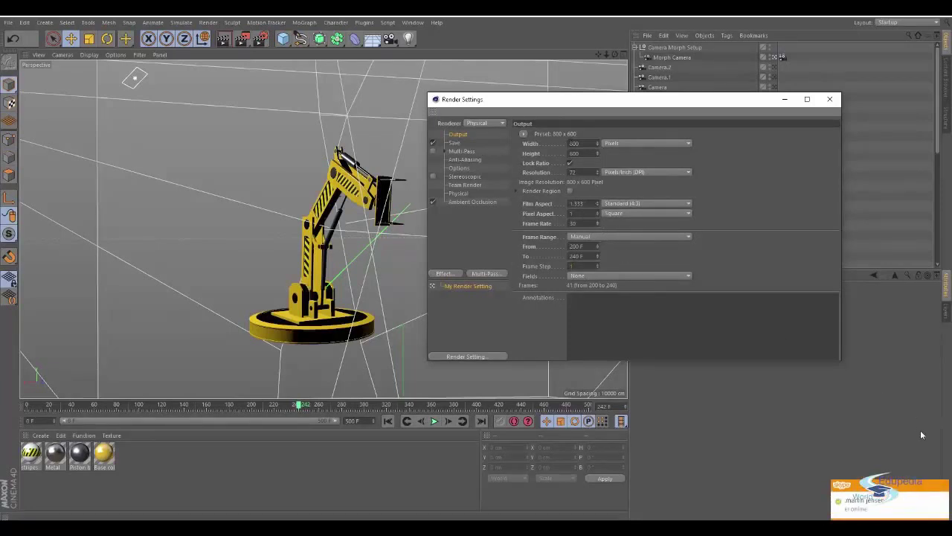
- Dismiss the chat notification and open the render's Save settings
{"action": "left_click", "coordinate": [943, 485]}
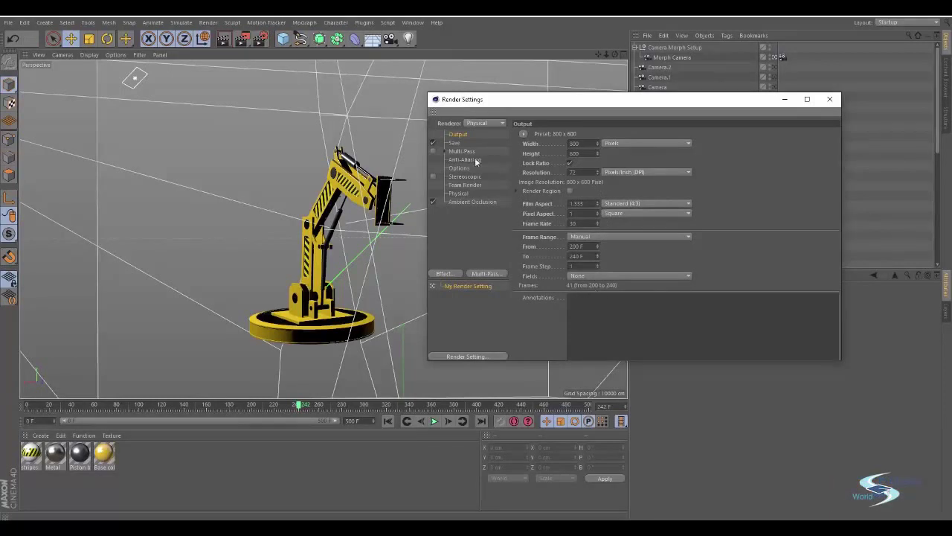
{"action": "left_click", "coordinate": [454, 144]}
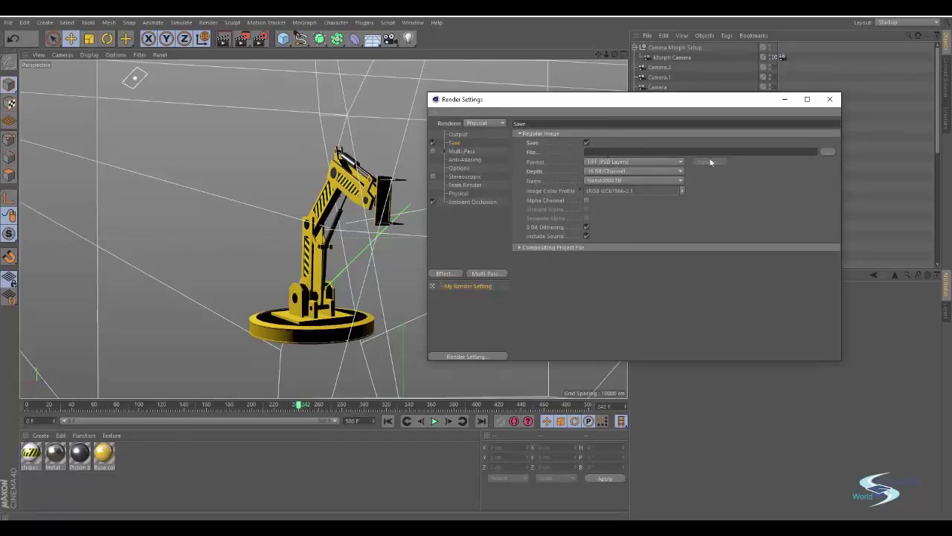
- Create a folder named Robotic arm in the Cinema 4D renders folder for the render's save location
{"action": "left_click", "coordinate": [825, 151]}
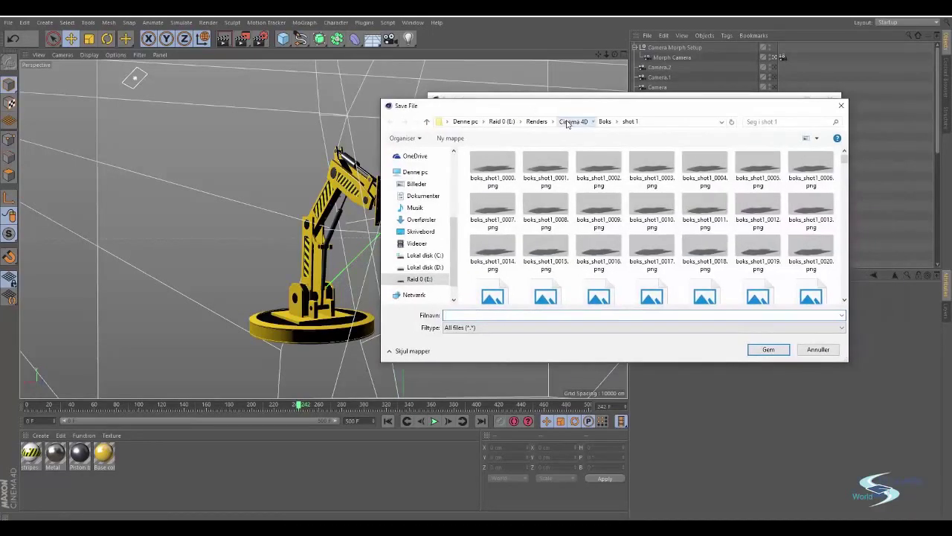
{"action": "left_click", "coordinate": [563, 122]}
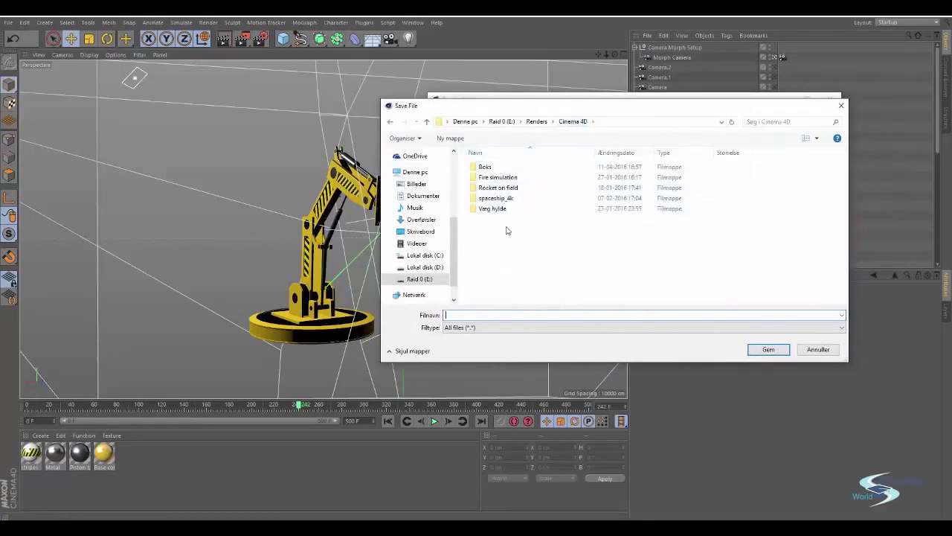
{"action": "key", "text": "ctrl+shift+n"}
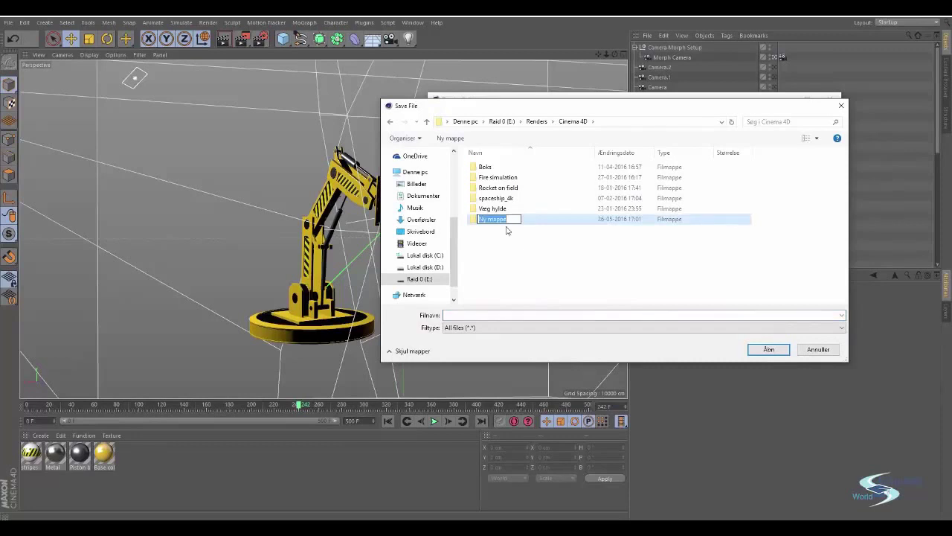
{"action": "type", "text": "Robotic arm"}
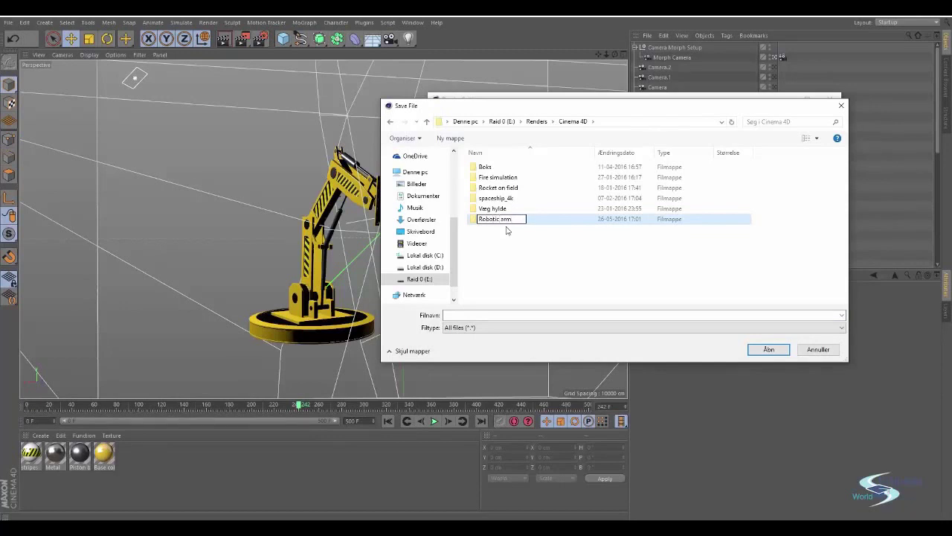
{"action": "key", "text": "Return"}
- Set the render's save file to robotic_arm inside the Robotic arm folder
{"action": "double_click", "coordinate": [499, 188]}
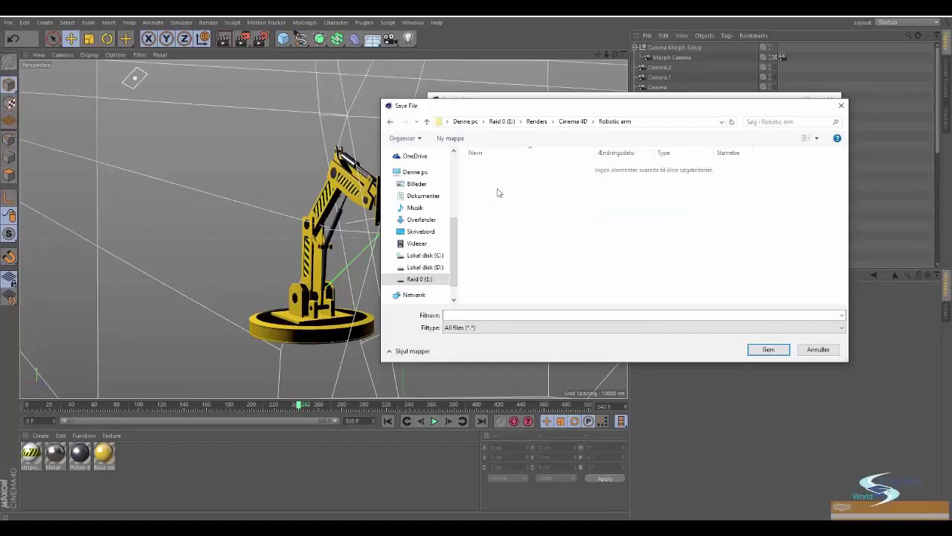
{"action": "left_click", "coordinate": [489, 318]}
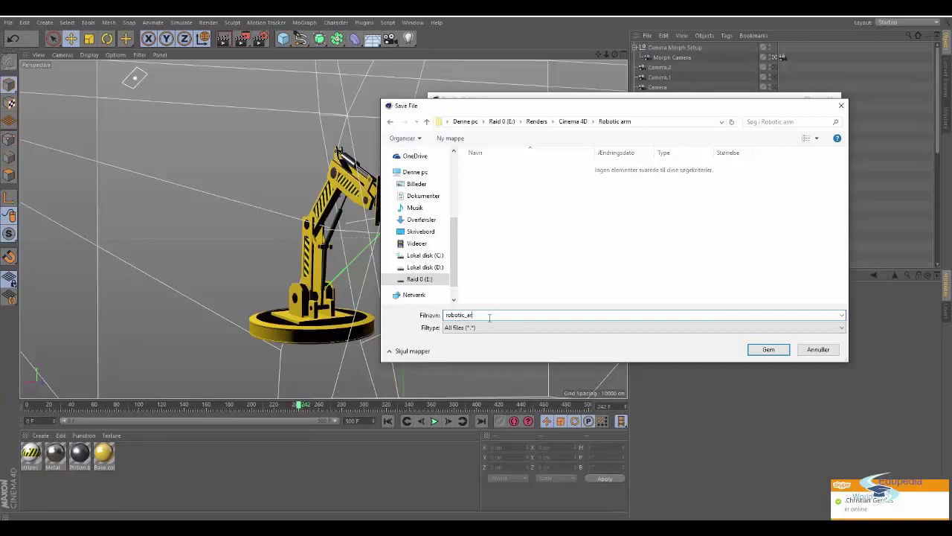
{"action": "key", "text": "Return"}
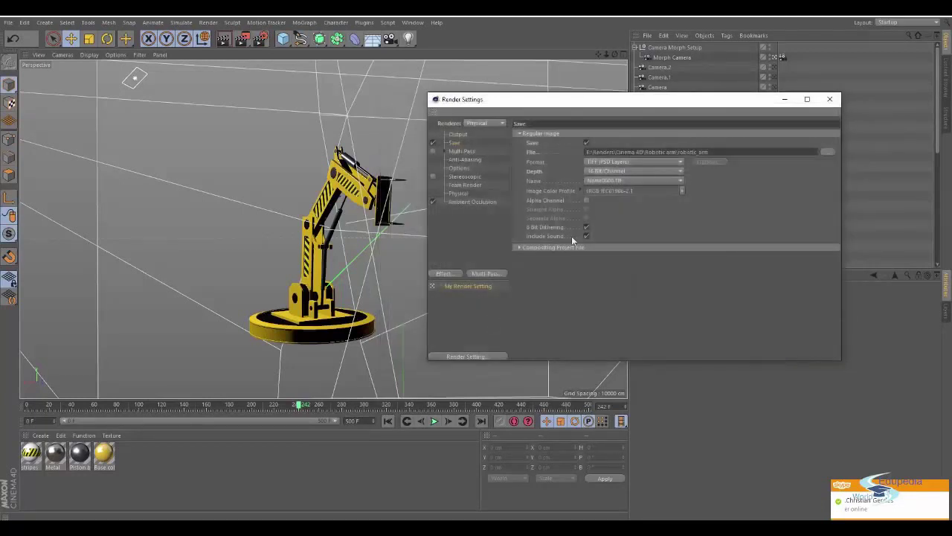
- Set the saved image format to JPEG with 8 Bit/Channel depth and the Name0000.TIF naming scheme
{"action": "left_click", "coordinate": [608, 163]}
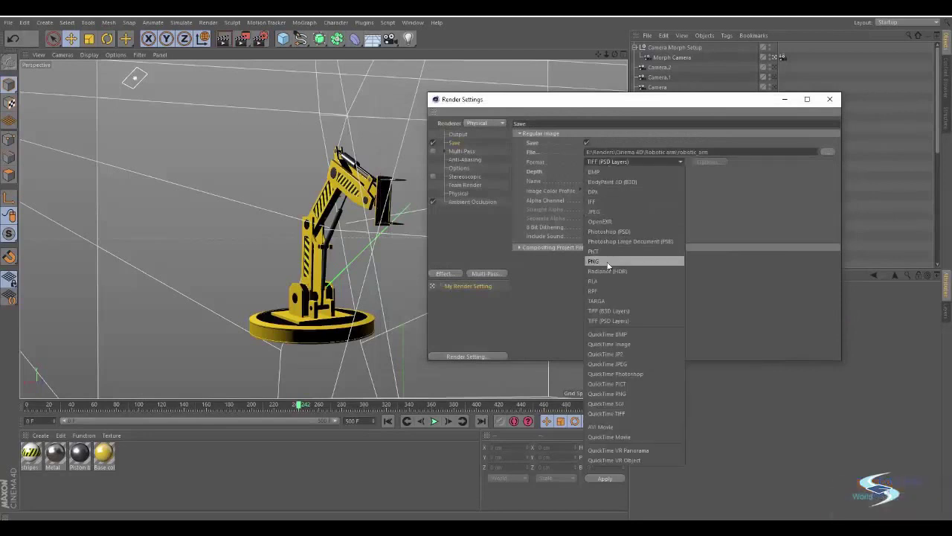
{"action": "left_click", "coordinate": [604, 212]}
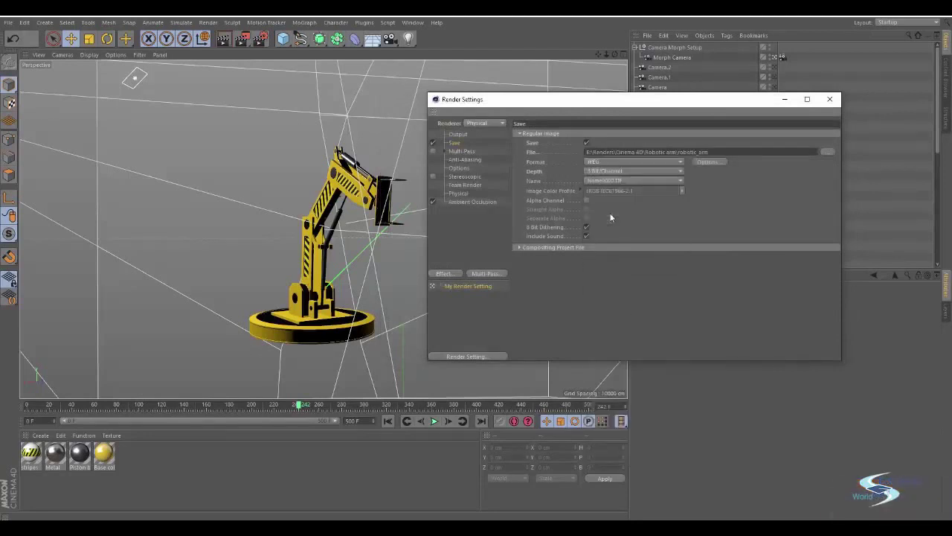
{"action": "left_click", "coordinate": [614, 171]}
{"action": "left_click", "coordinate": [604, 181]}
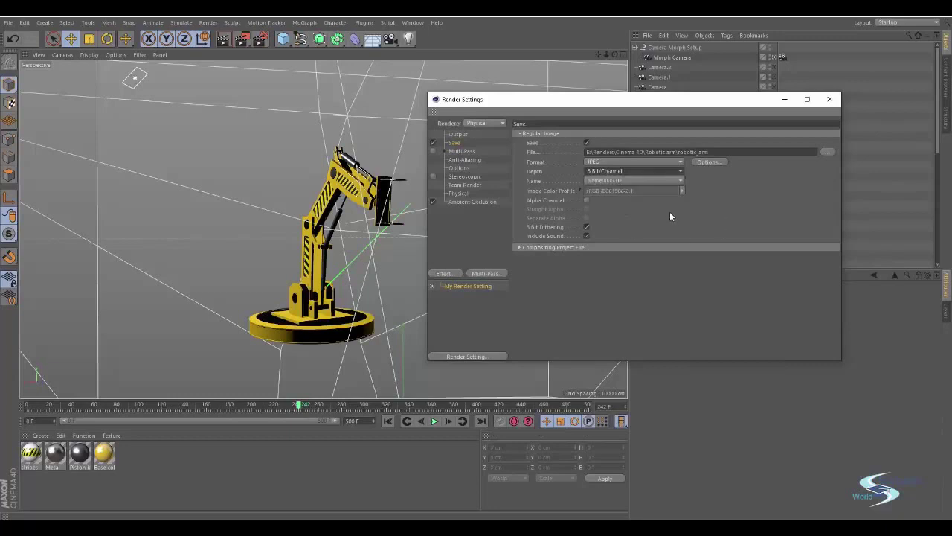
{"action": "left_click", "coordinate": [623, 182]}
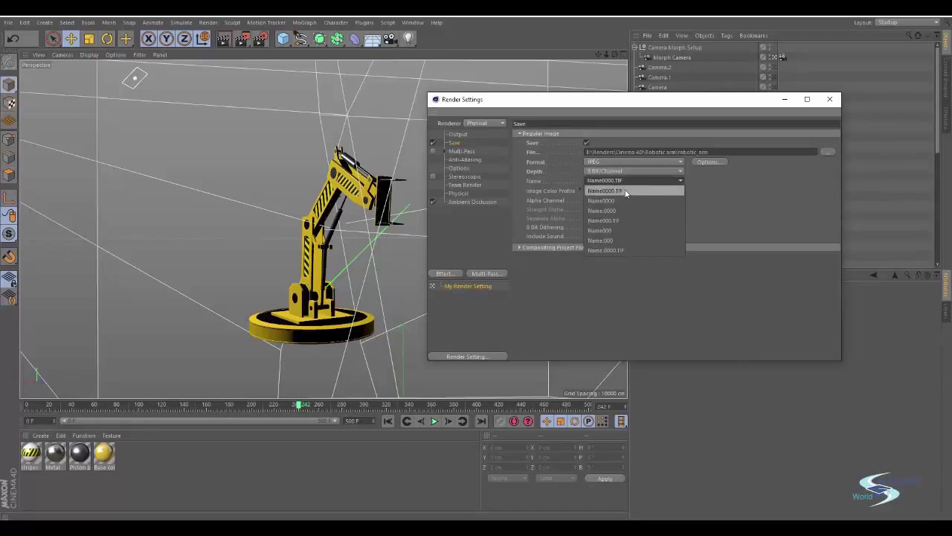
{"action": "left_click", "coordinate": [625, 191]}
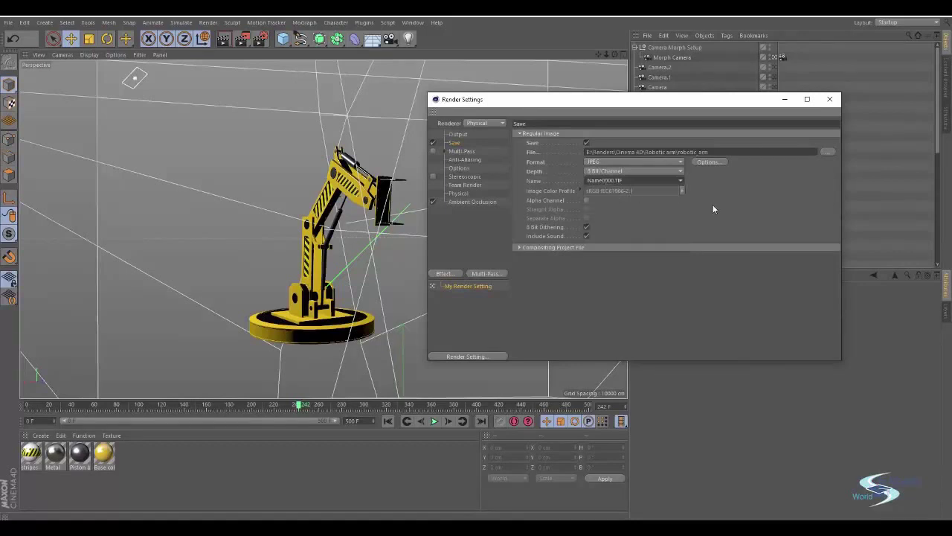
- Close the render settings and start rendering the animation in a maximized Picture Viewer
{"action": "left_click_drag", "start_coordinate": [629, 116], "coordinate": [532, 121]}
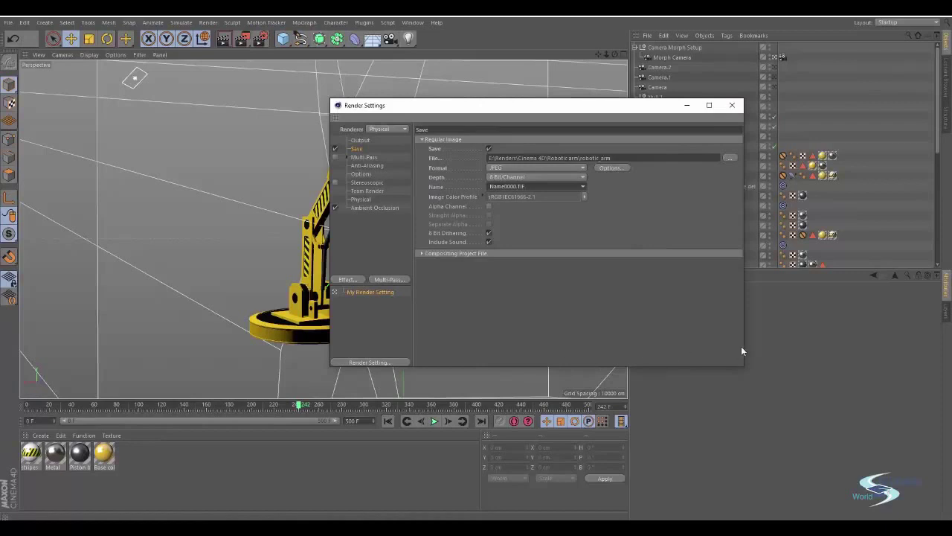
{"action": "left_click", "coordinate": [732, 106]}
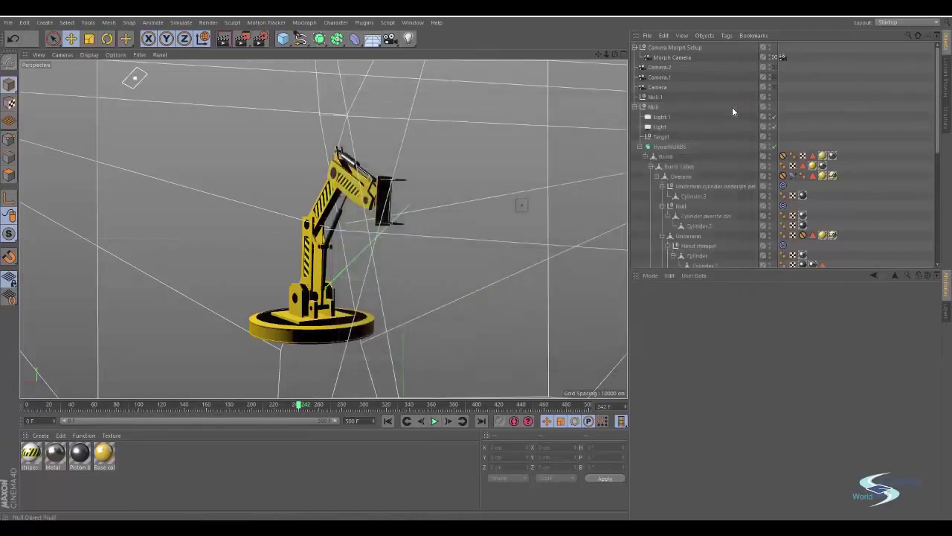
{"action": "left_click", "coordinate": [246, 43]}
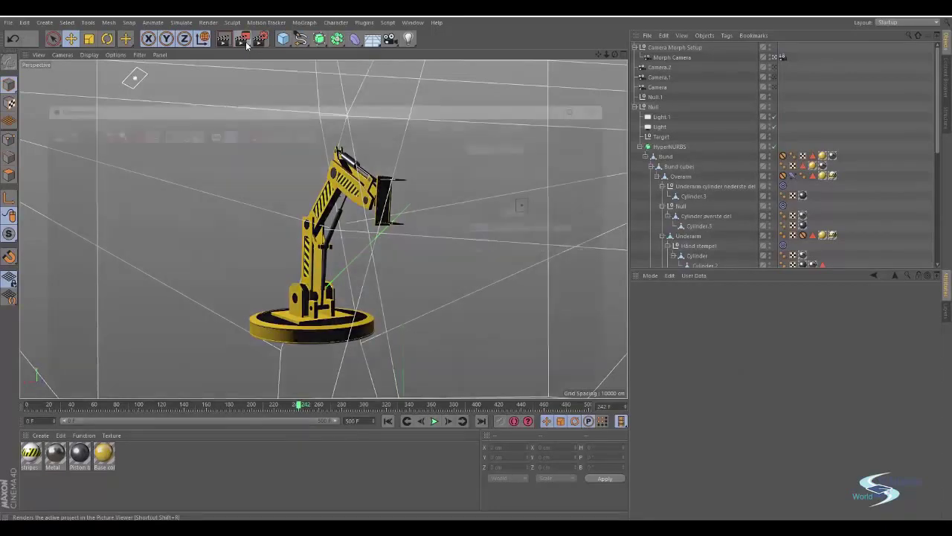
{"action": "double_click", "coordinate": [260, 109]}
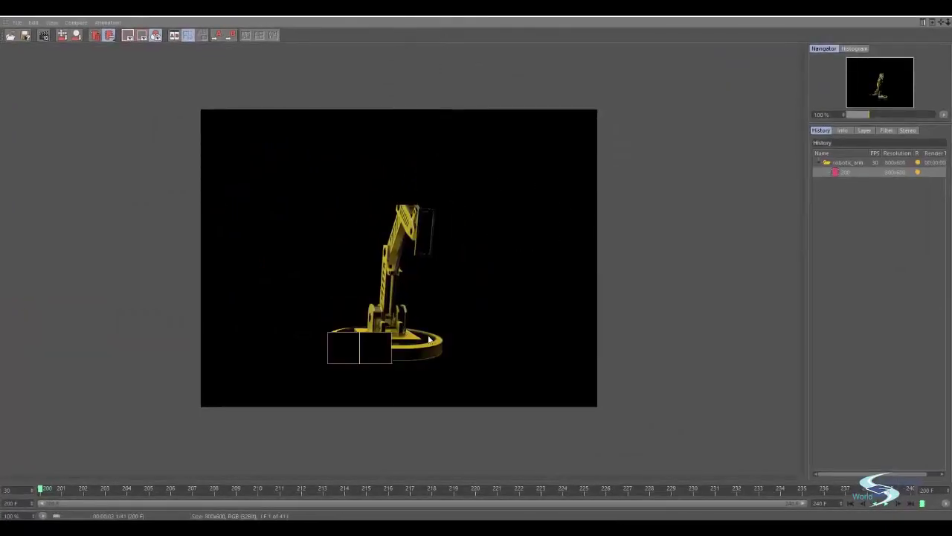
{"action": "double_click", "coordinate": [137, 20]}
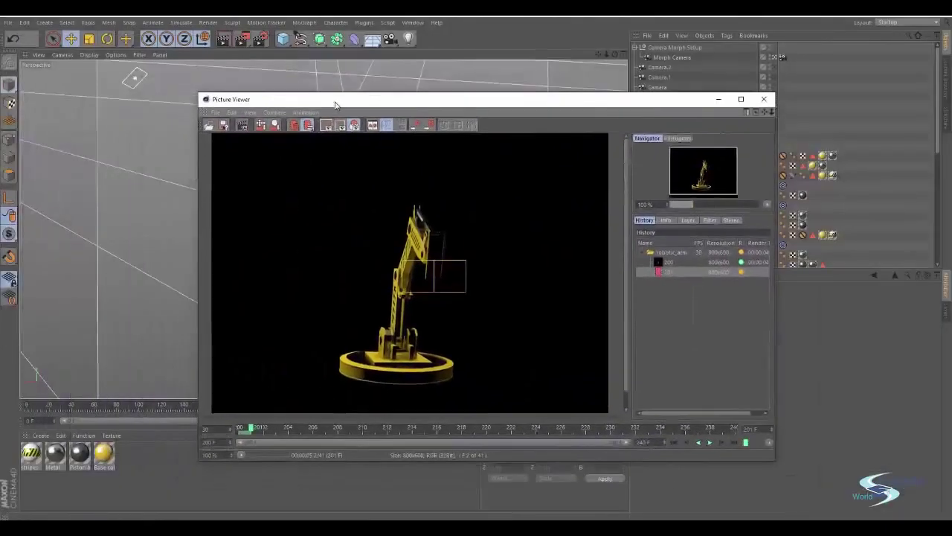
{"action": "left_click_drag", "start_coordinate": [334, 102], "coordinate": [319, 100]}
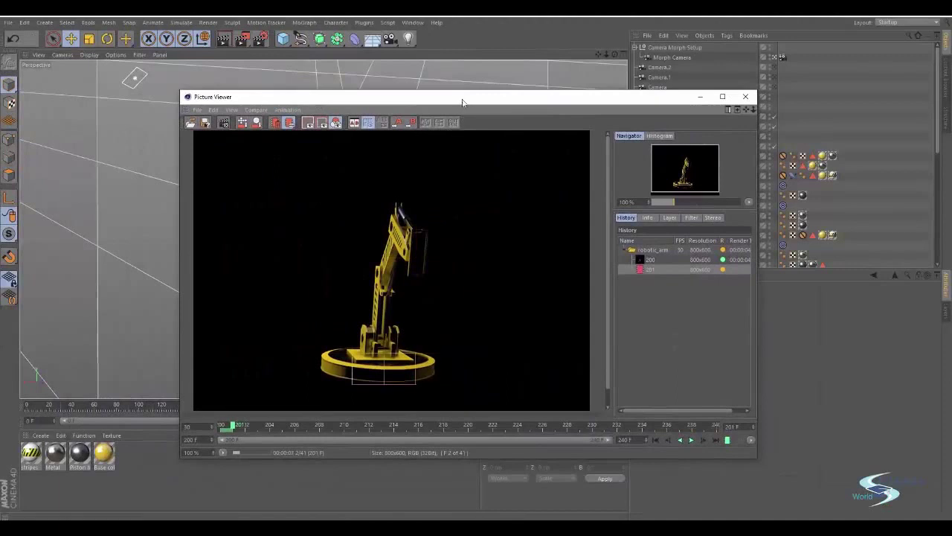
{"action": "double_click", "coordinate": [463, 98]}
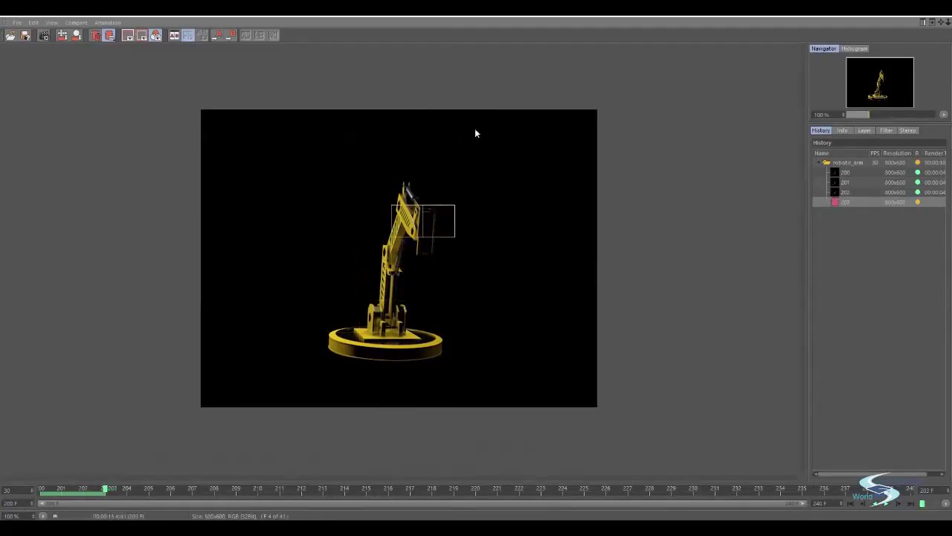
{"action": "left_click_drag", "start_coordinate": [476, 11], "coordinate": [451, 7]}
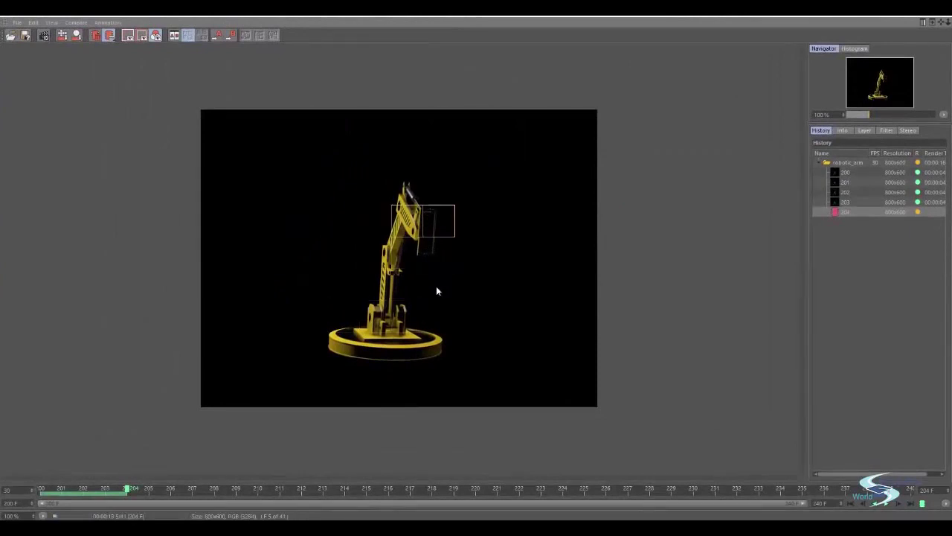
- Look through the finished frames 200 to 206 of the robotic_arm render in the Picture Viewer history
{"action": "left_click", "coordinate": [849, 173]}
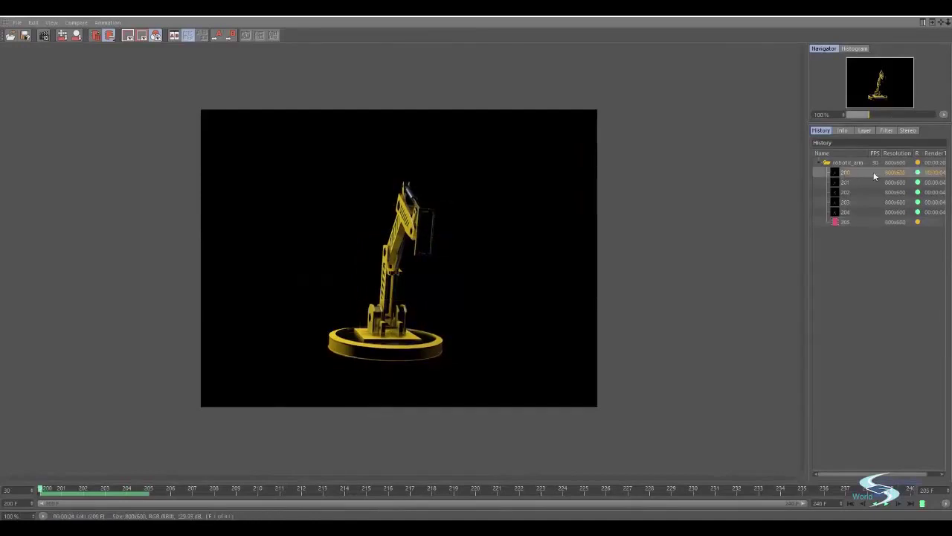
{"action": "left_click", "coordinate": [819, 161]}
{"action": "left_click", "coordinate": [819, 161]}
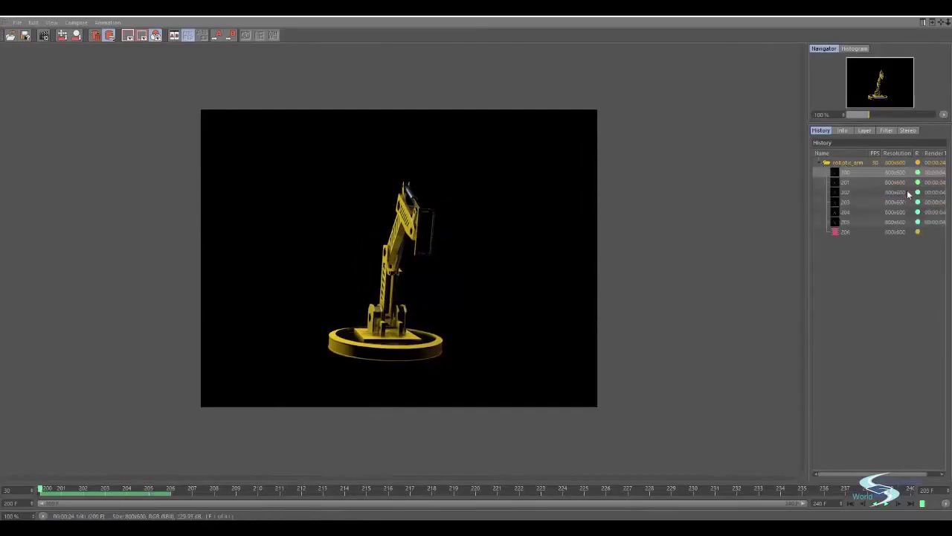
{"action": "left_click", "coordinate": [850, 183]}
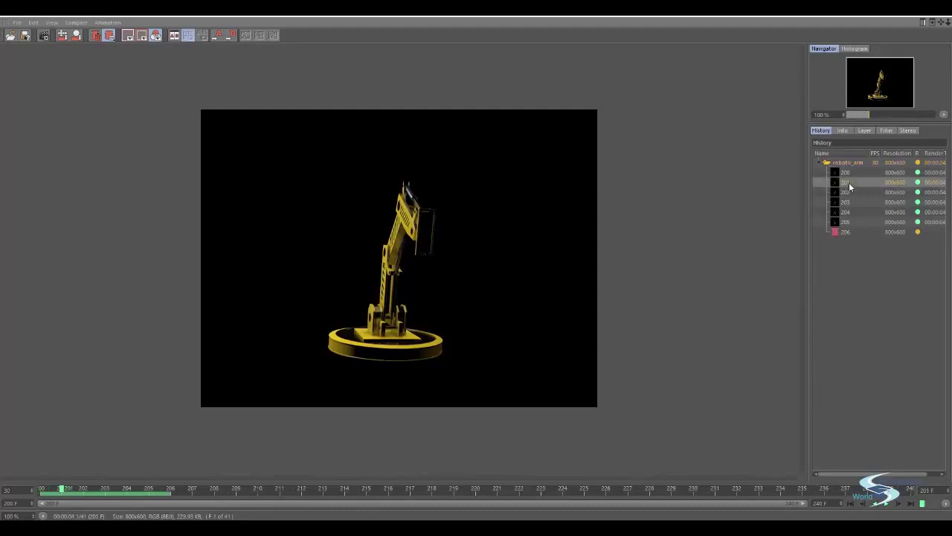
{"action": "left_click", "coordinate": [850, 193]}
{"action": "left_click", "coordinate": [851, 210]}
{"action": "left_click", "coordinate": [851, 203]}
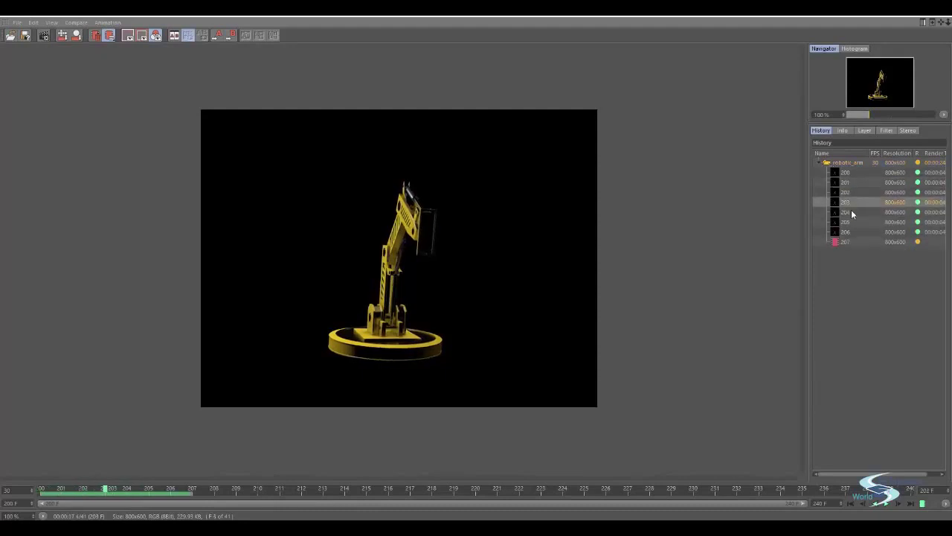
{"action": "left_click", "coordinate": [852, 211]}
{"action": "left_click", "coordinate": [849, 233]}
{"action": "left_click", "coordinate": [850, 221]}
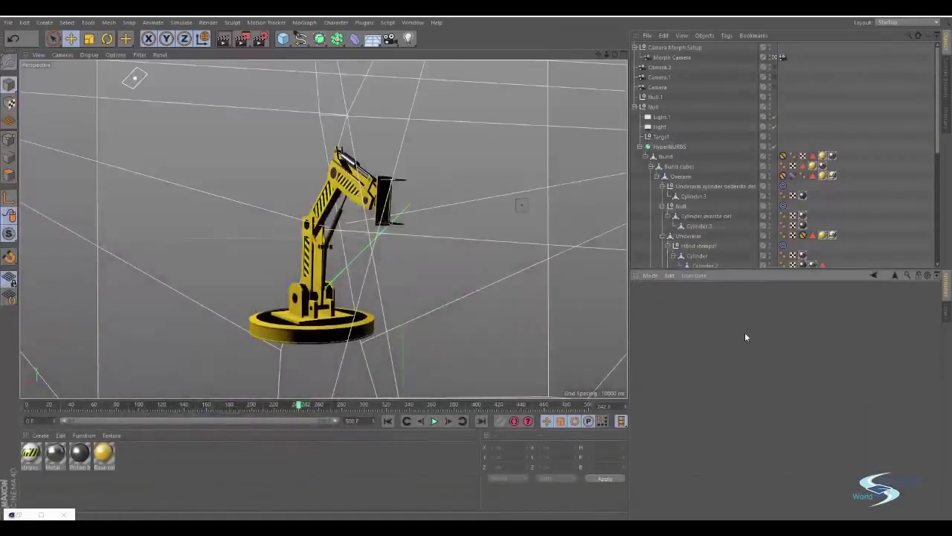
- Compare the FPS in the project settings with the frame rate in the render output settings
{"action": "key", "text": "ctrl+d"}
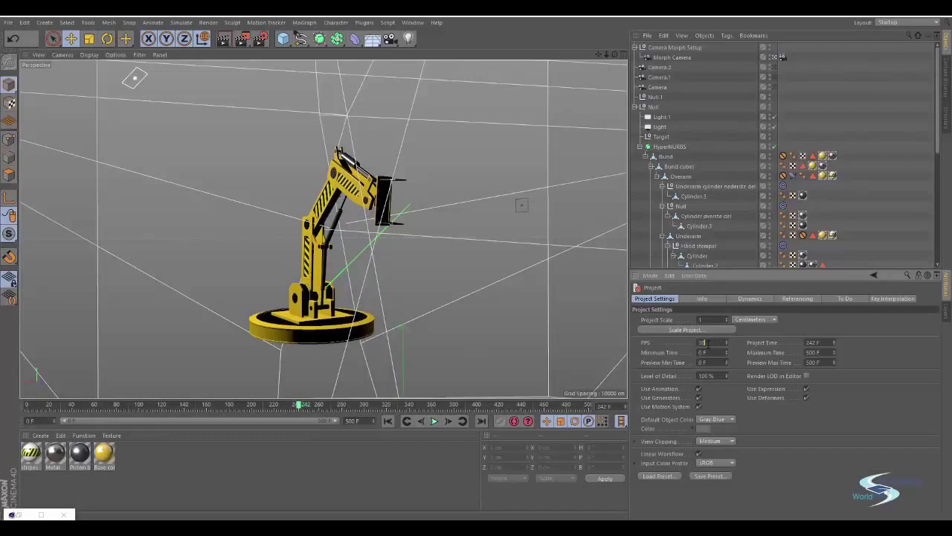
{"action": "double_click", "coordinate": [705, 343]}
{"action": "left_click", "coordinate": [260, 39]}
{"action": "left_click_drag", "start_coordinate": [421, 109], "coordinate": [314, 93]}
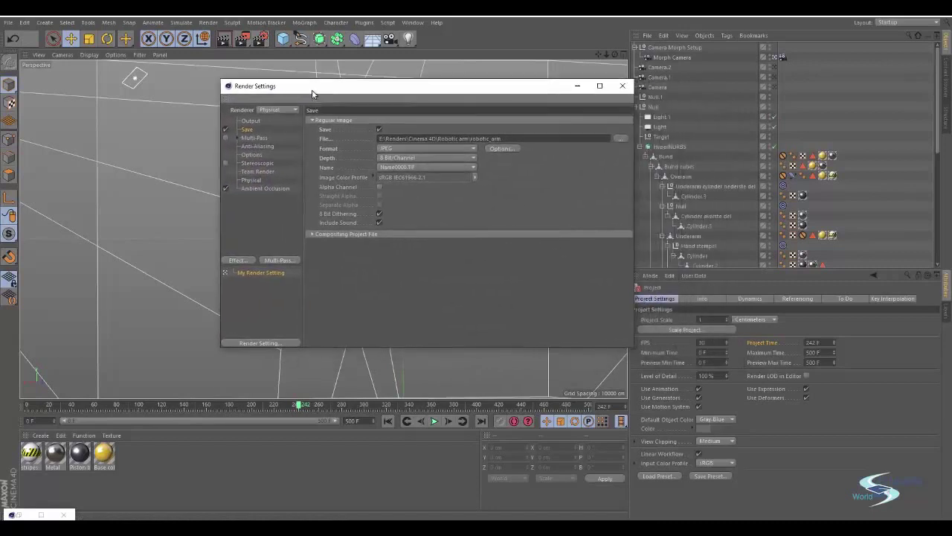
{"action": "left_click", "coordinate": [253, 121]}
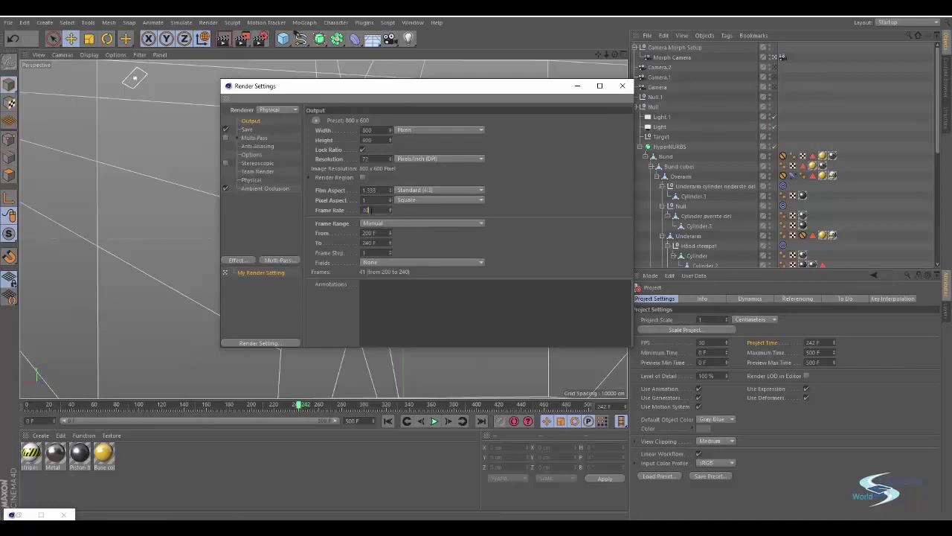
{"action": "left_click", "coordinate": [701, 342]}
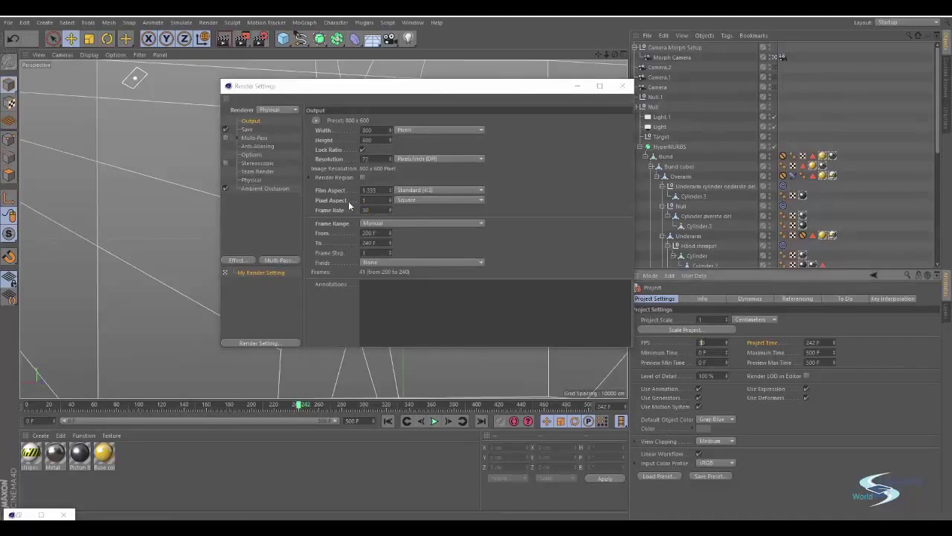
{"action": "left_click", "coordinate": [378, 219]}
{"action": "left_click", "coordinate": [703, 342]}
{"action": "left_click", "coordinate": [378, 211]}
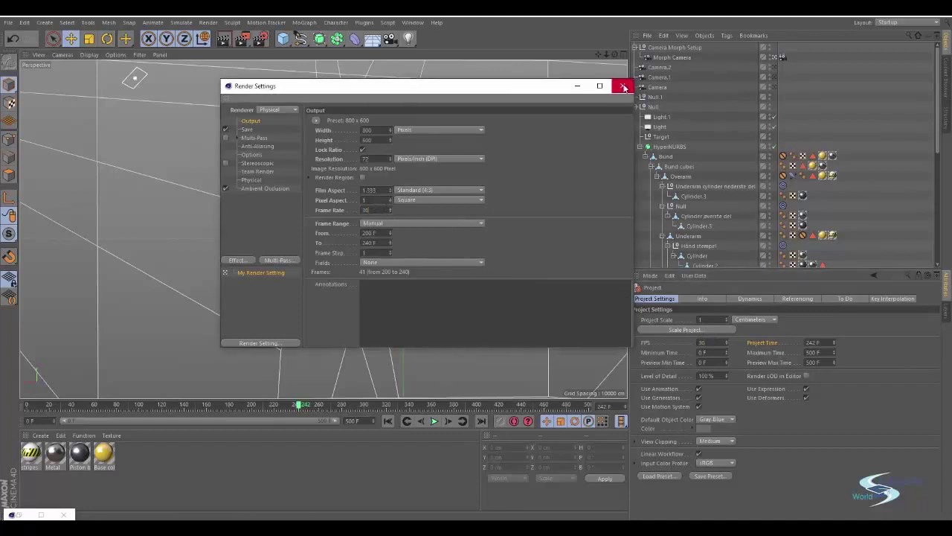
{"action": "left_click", "coordinate": [623, 86]}
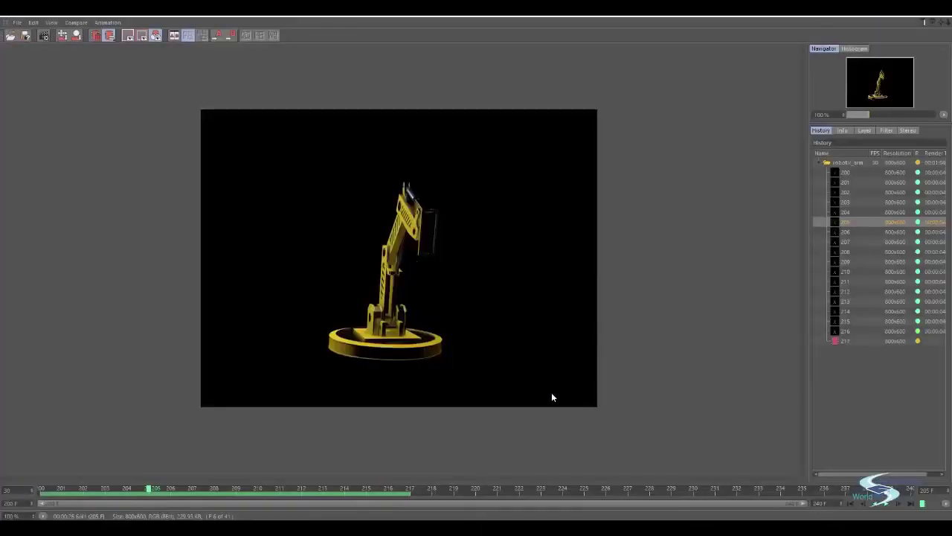
- Review the rendered frames by scrubbing and inspecting the robot arm up close, ending on the first frame
{"action": "left_click_drag", "start_coordinate": [153, 489], "coordinate": [379, 487]}
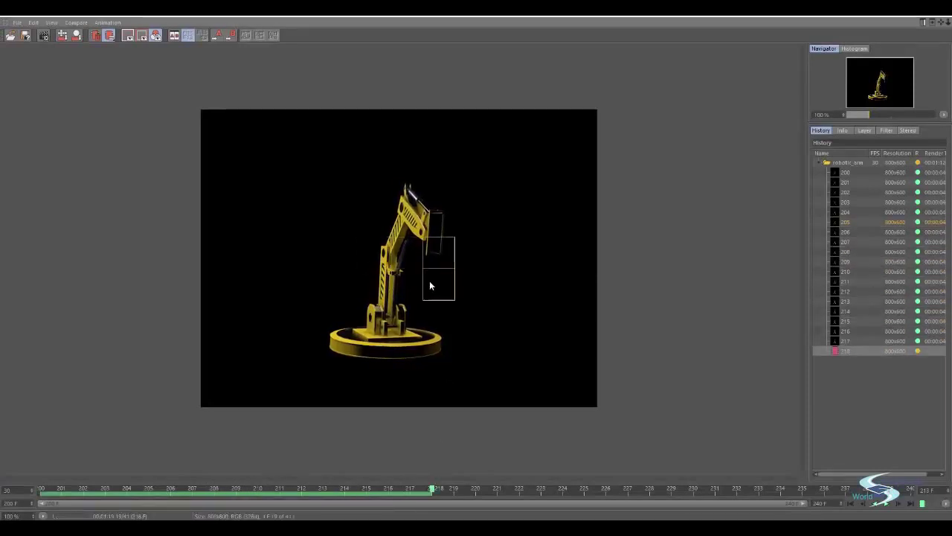
{"action": "scroll", "coordinate": [395, 274], "scroll_direction": "up", "scroll_amount": 5}
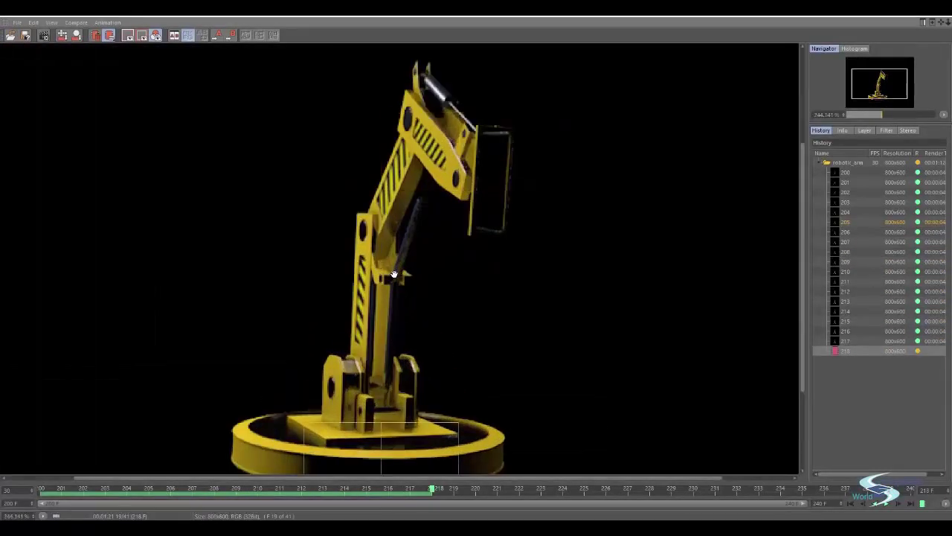
{"action": "scroll", "coordinate": [394, 274], "scroll_direction": "down", "scroll_amount": 3}
{"action": "scroll", "coordinate": [394, 276], "scroll_direction": "down", "scroll_amount": 1}
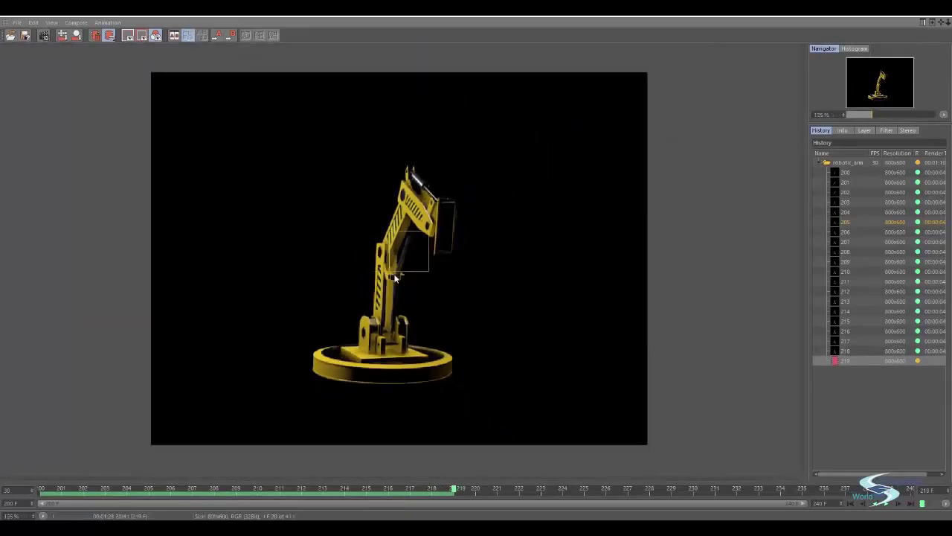
{"action": "left_click", "coordinate": [853, 505]}
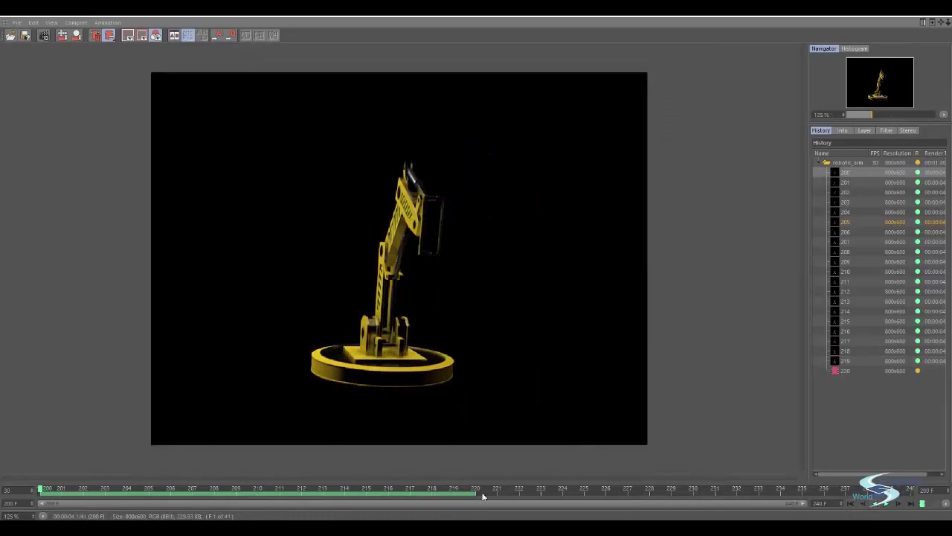
- Play back the frames rendered so far and turn the maximized Picture Viewer into a smaller floating window over the scene
{"action": "left_click", "coordinate": [887, 504]}
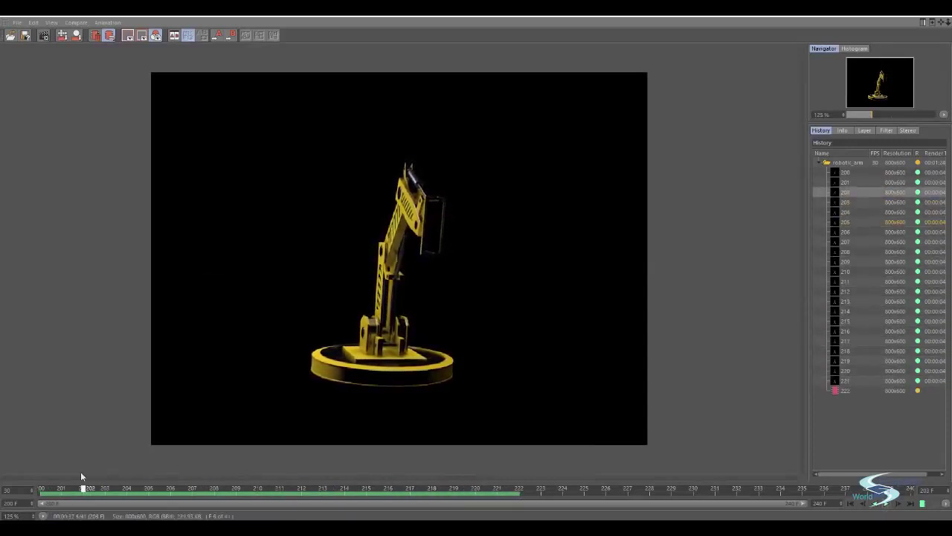
{"action": "scroll", "coordinate": [416, 331], "scroll_direction": "down", "scroll_amount": 1}
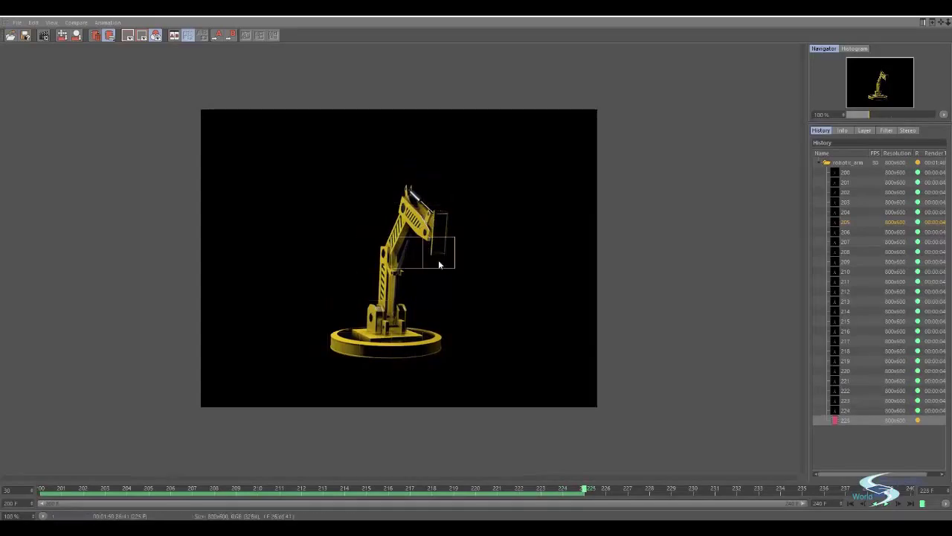
{"action": "left_click_drag", "start_coordinate": [342, 17], "coordinate": [373, 83]}
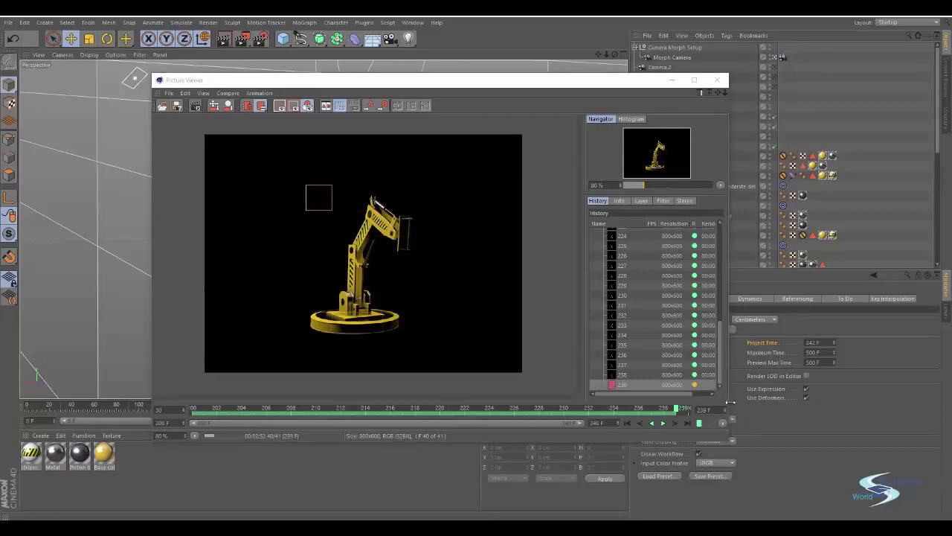
{"action": "left_click_drag", "start_coordinate": [729, 398], "coordinate": [738, 374]}
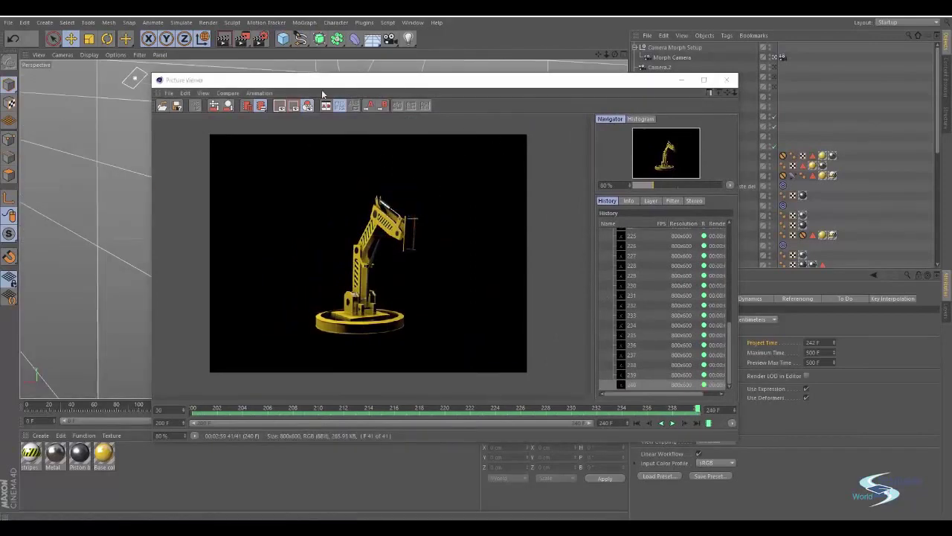
{"action": "mouse_move", "coordinate": [360, 83]}
{"action": "left_mouse_down"}
{"action": "mouse_move", "coordinate": [368, 87]}
{"action": "mouse_move", "coordinate": [374, 72]}
{"action": "mouse_move", "coordinate": [361, 60]}
{"action": "mouse_move", "coordinate": [354, 67]}
{"action": "left_mouse_up"}
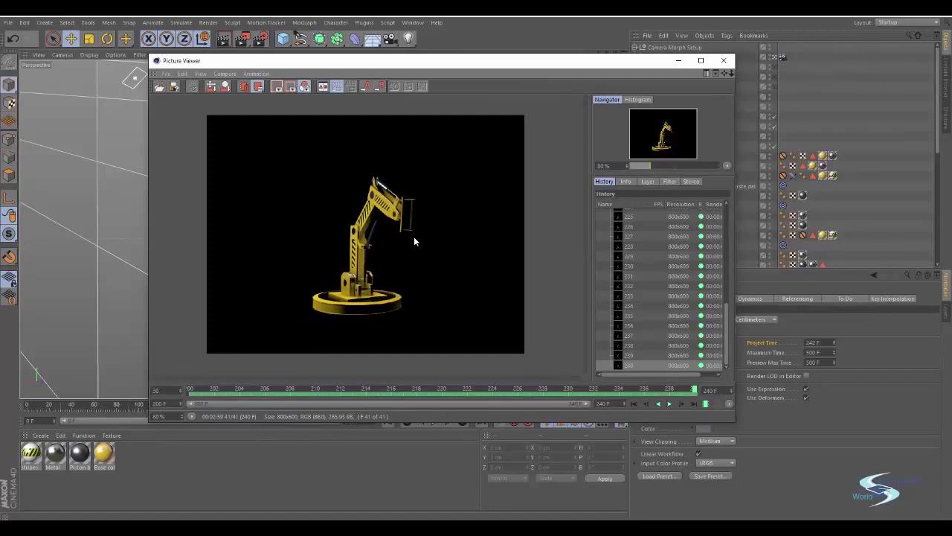
- Inspect the final rendered frame of the robot arm at several magnifications and close the Picture Viewer
{"action": "key", "text": "F5"}
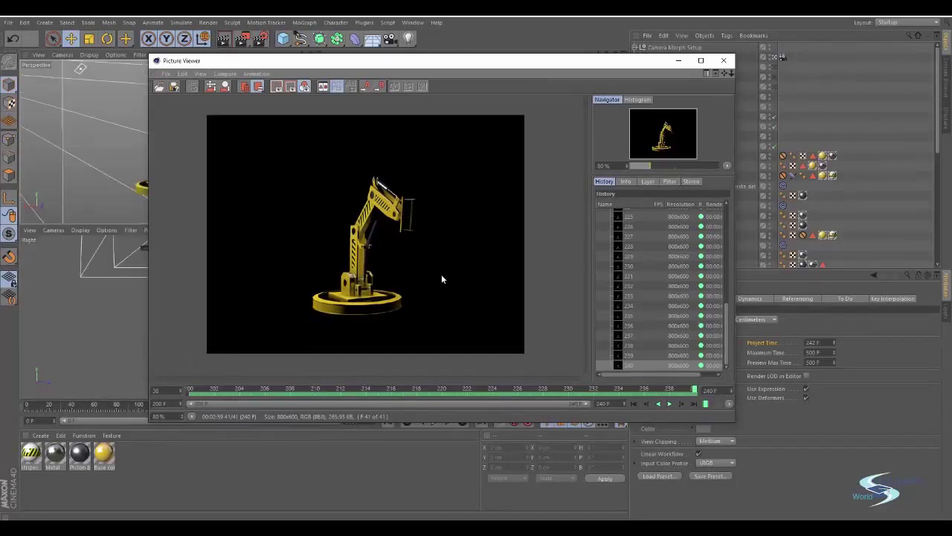
{"action": "middle_click", "coordinate": [121, 164]}
{"action": "scroll", "coordinate": [374, 231], "scroll_direction": "up", "scroll_amount": 1}
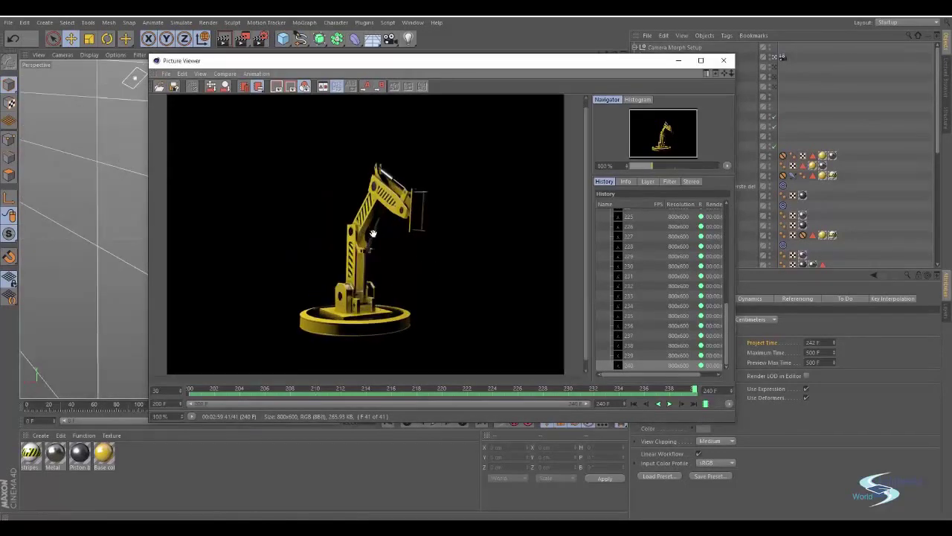
{"action": "scroll", "coordinate": [373, 232], "scroll_direction": "down", "scroll_amount": 1}
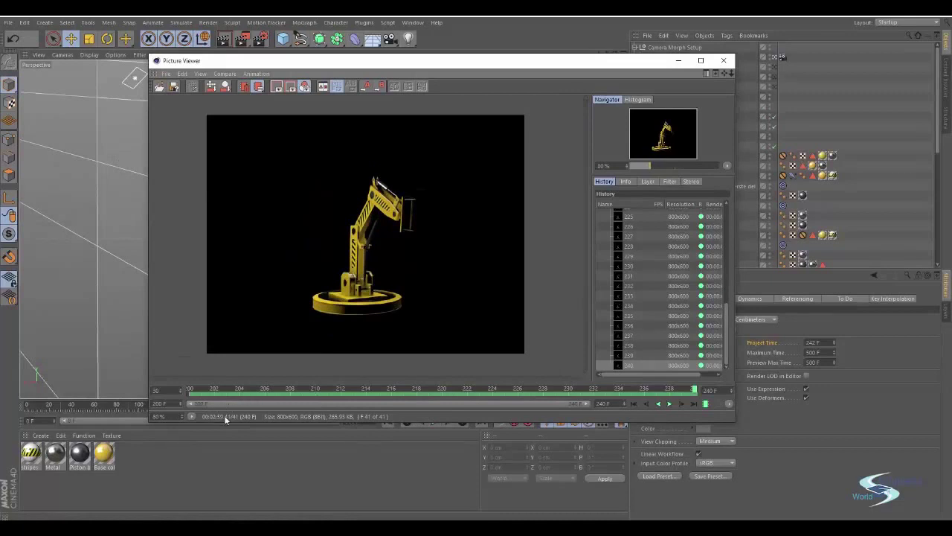
{"action": "scroll", "coordinate": [360, 260], "scroll_direction": "up", "scroll_amount": 3}
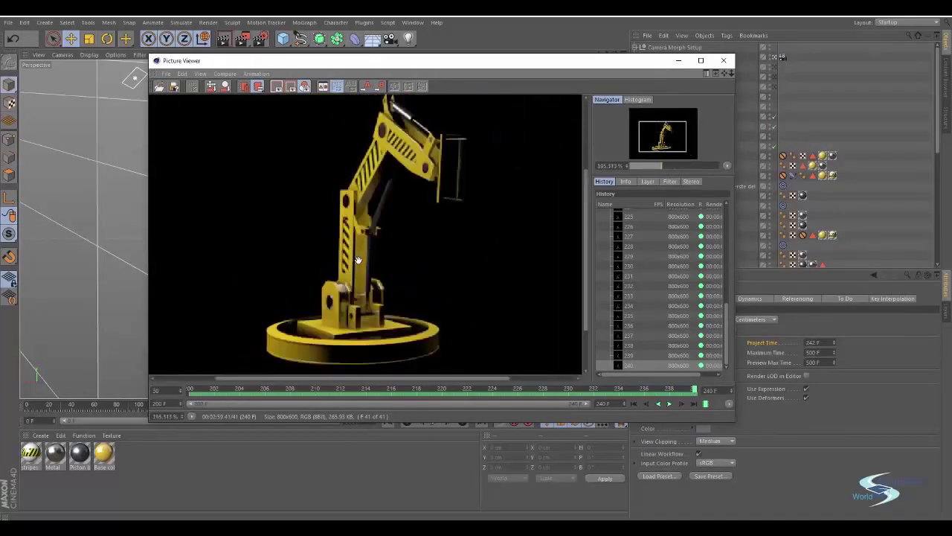
{"action": "scroll", "coordinate": [358, 261], "scroll_direction": "down", "scroll_amount": 3}
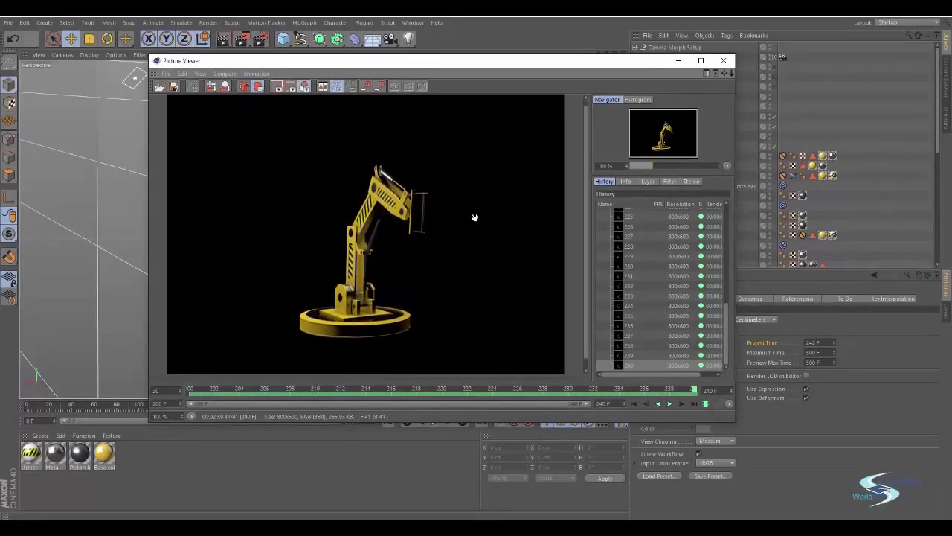
{"action": "scroll", "coordinate": [471, 206], "scroll_direction": "up", "scroll_amount": 1}
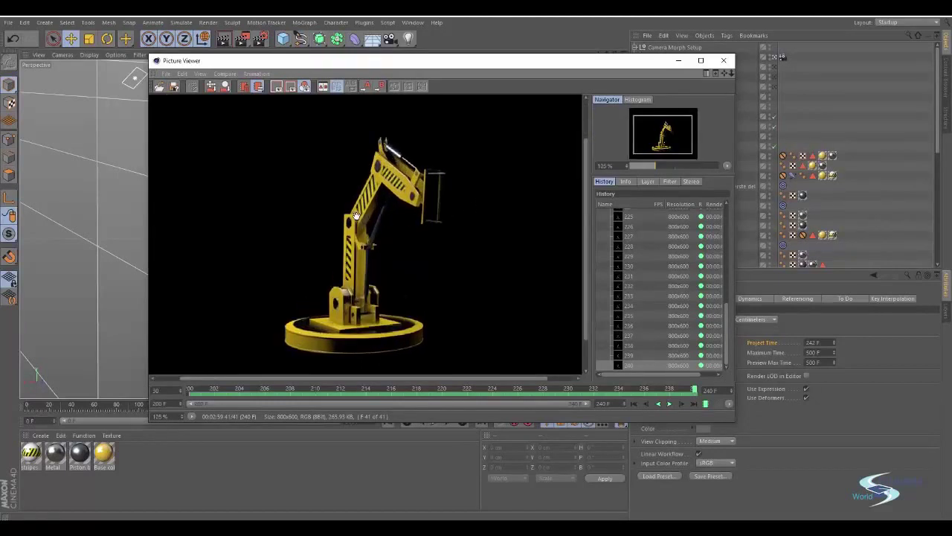
{"action": "scroll", "coordinate": [352, 218], "scroll_direction": "down", "scroll_amount": 1}
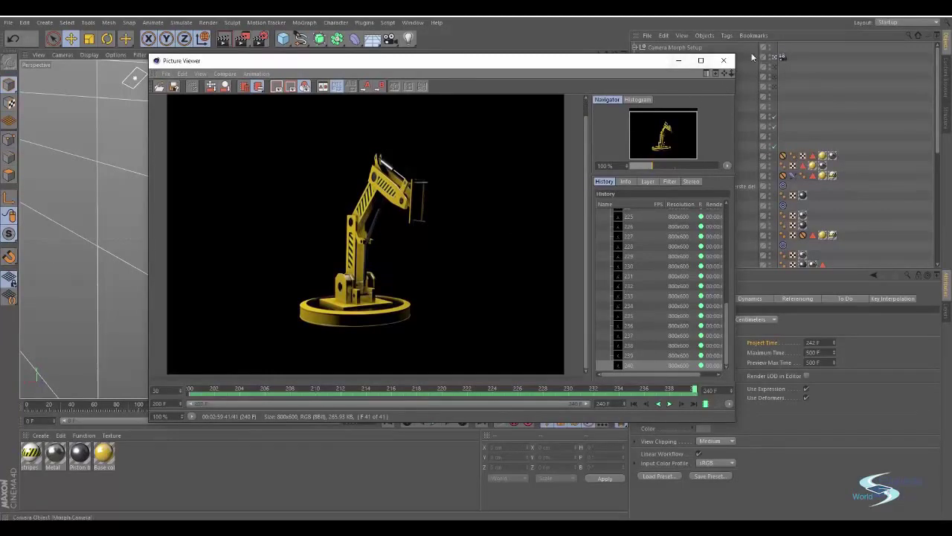
{"action": "left_click", "coordinate": [725, 63]}
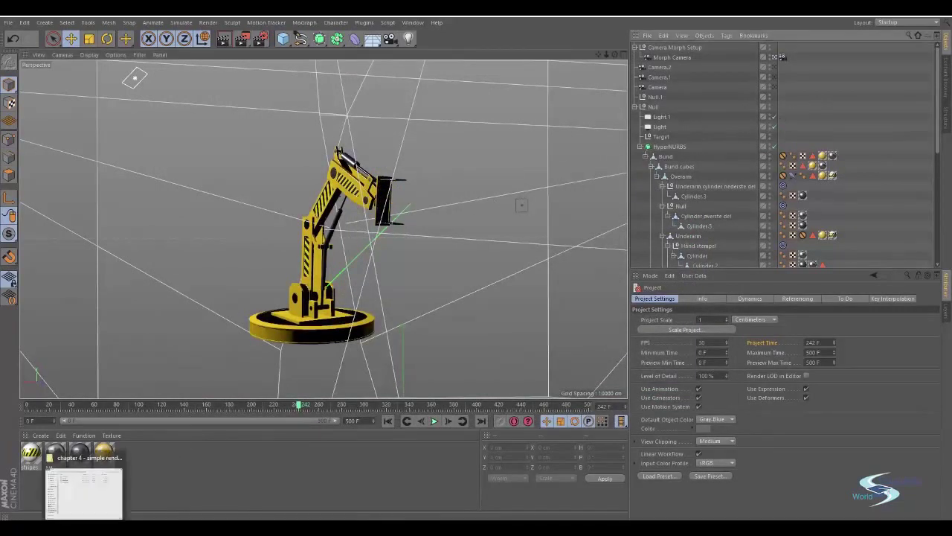
- Open a new File Explorer window and browse to the folder E:\Renders\Cinema 4D\Robotic arm
{"action": "right_click", "coordinate": [87, 525]}
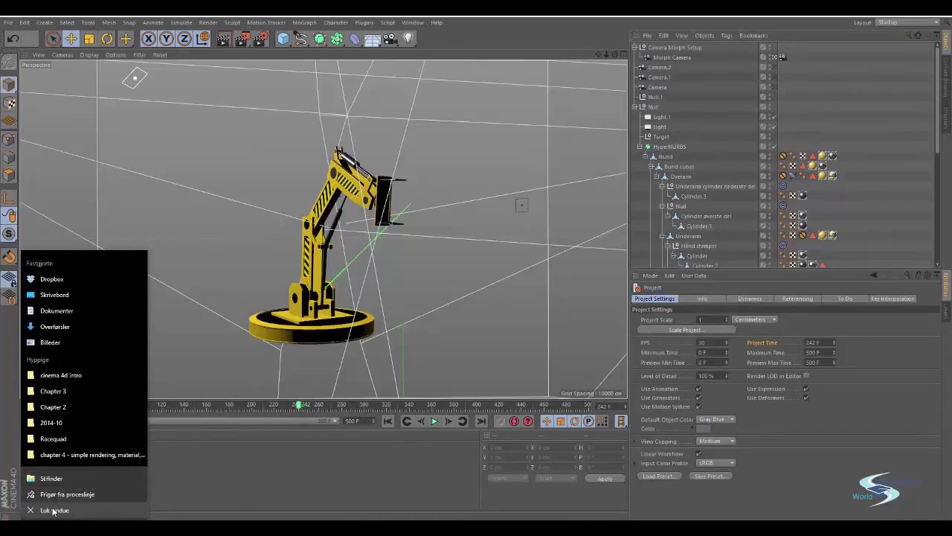
{"action": "left_click", "coordinate": [52, 479]}
{"action": "scroll", "coordinate": [222, 312], "scroll_direction": "down", "scroll_amount": 1}
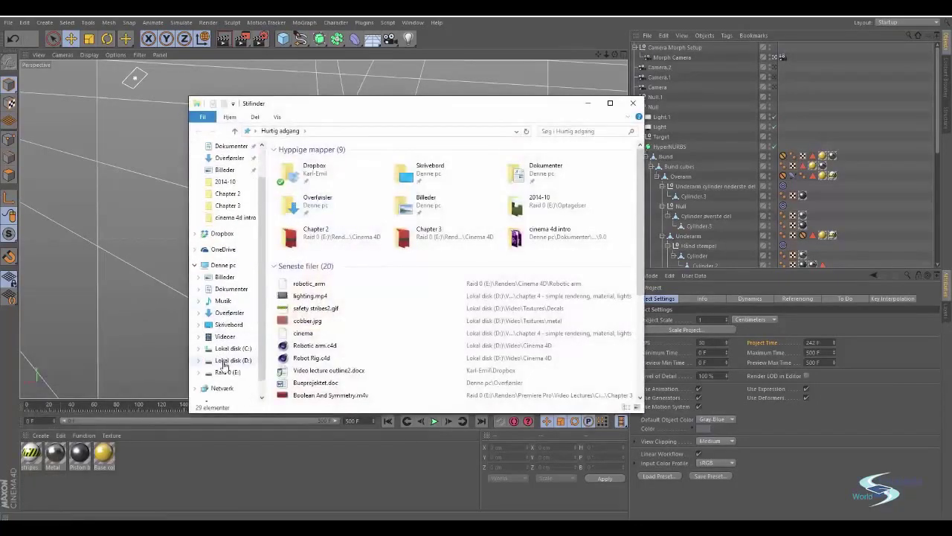
{"action": "left_click", "coordinate": [221, 375]}
{"action": "double_click", "coordinate": [296, 204]}
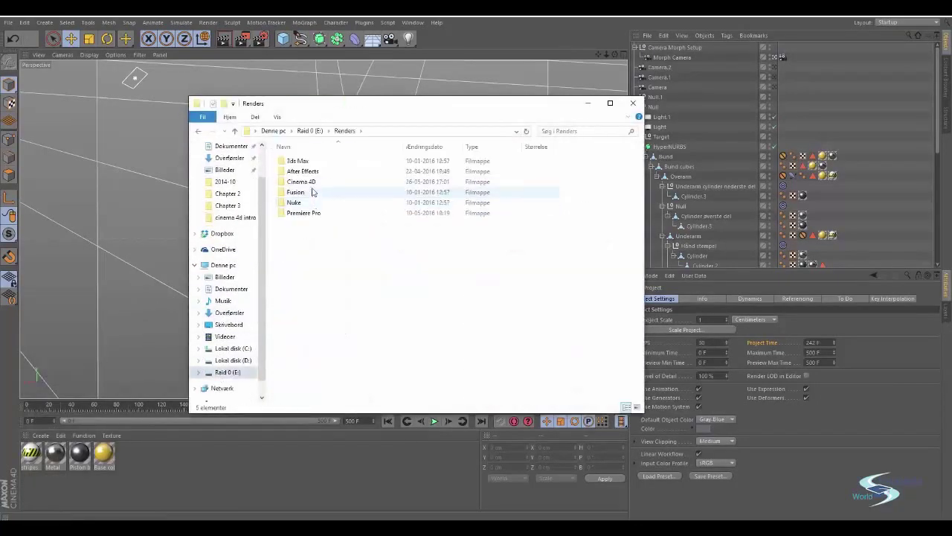
{"action": "double_click", "coordinate": [313, 183]}
{"action": "double_click", "coordinate": [305, 183]}
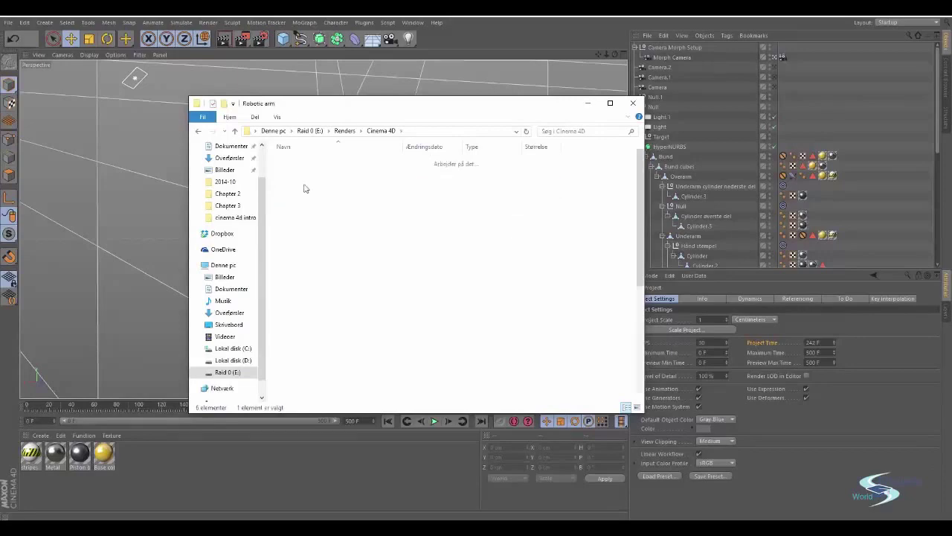
- Look through the numbered robotic_arm JPEG files in the output folder and minimize the File Explorer window
{"action": "left_click", "coordinate": [420, 173]}
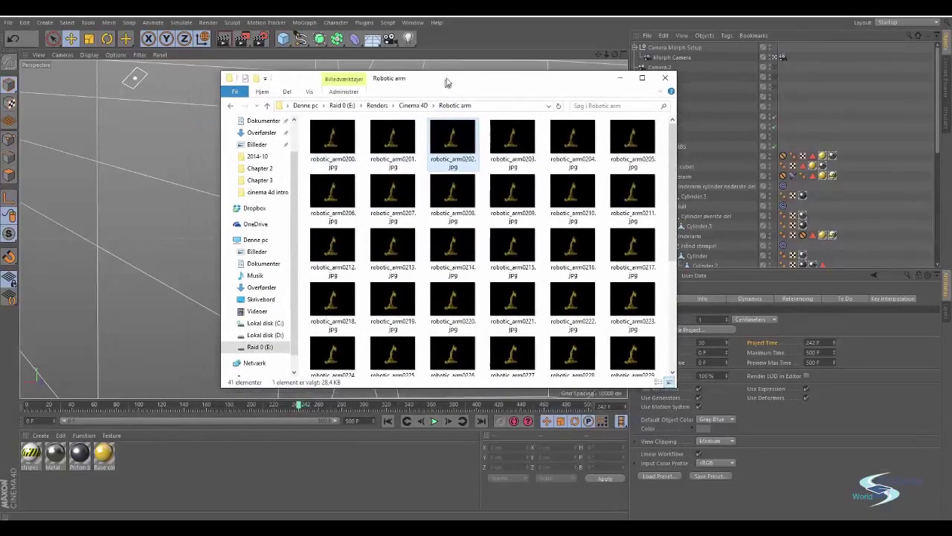
{"action": "left_click_drag", "start_coordinate": [413, 105], "coordinate": [453, 74]}
{"action": "left_click", "coordinate": [401, 131]}
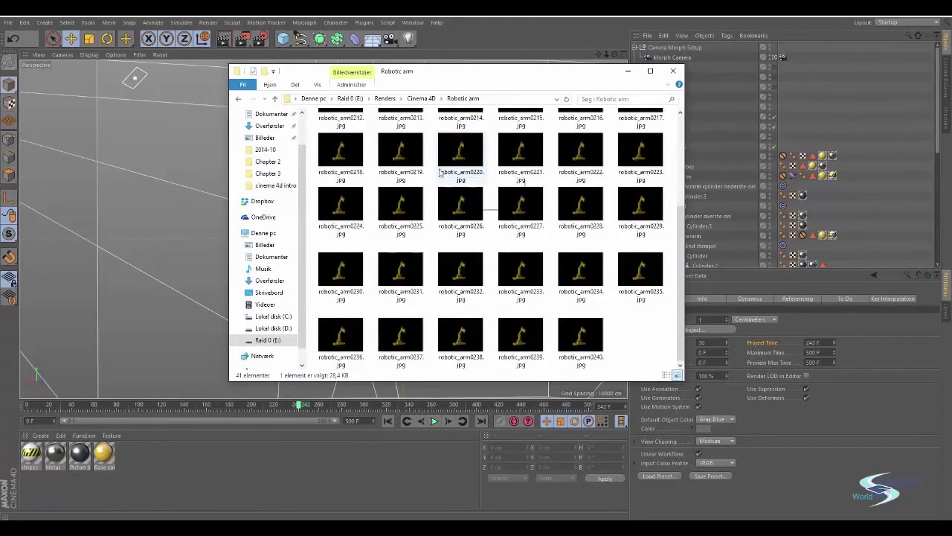
{"action": "mouse_move", "coordinate": [680, 143]}
{"action": "left_mouse_down"}
{"action": "mouse_move", "coordinate": [670, 223]}
{"action": "mouse_move", "coordinate": [688, 134]}
{"action": "left_mouse_up"}
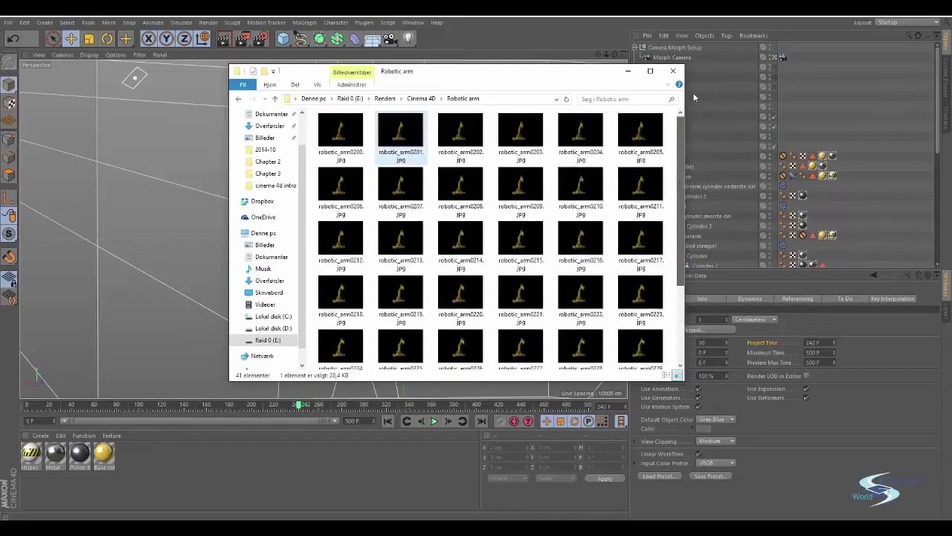
{"action": "left_click_drag", "start_coordinate": [596, 78], "coordinate": [641, 86]}
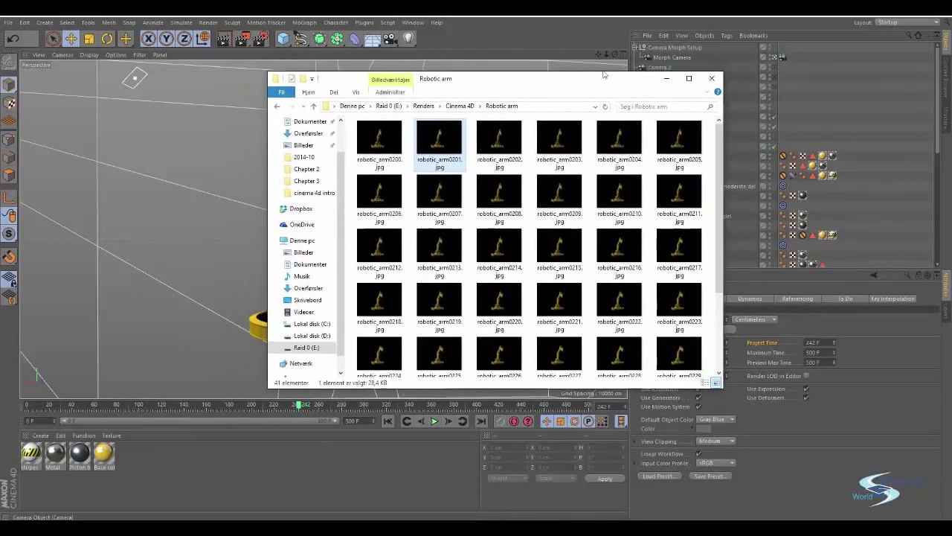
{"action": "left_click", "coordinate": [667, 78]}
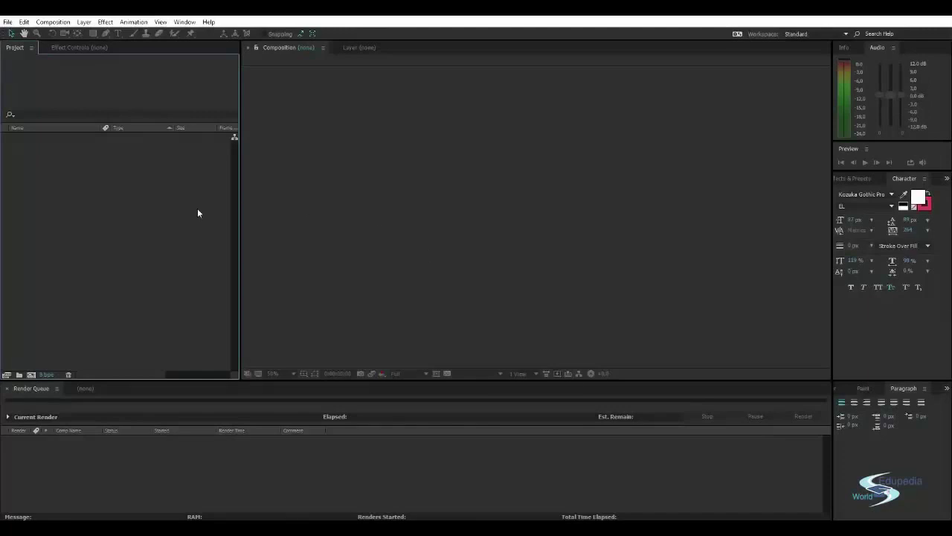
- In After Effects, import robotic_arm0200.jpg from E:\Renders\Cinema 4D\Robotic arm as footage with JPEG Sequence enabled
{"action": "right_click", "coordinate": [113, 202]}
{"action": "mouse_move", "coordinate": [218, 254]}
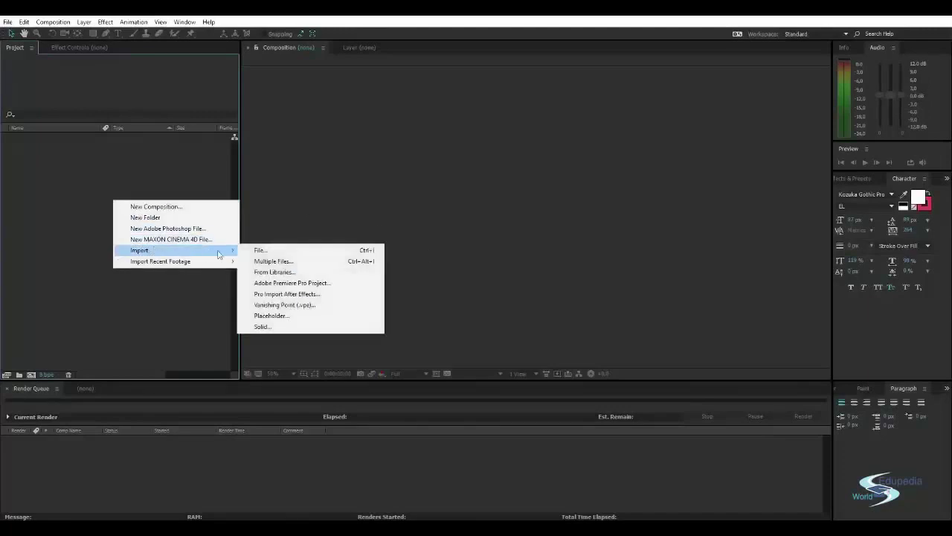
{"action": "left_click", "coordinate": [260, 250]}
{"action": "left_click", "coordinate": [44, 224]}
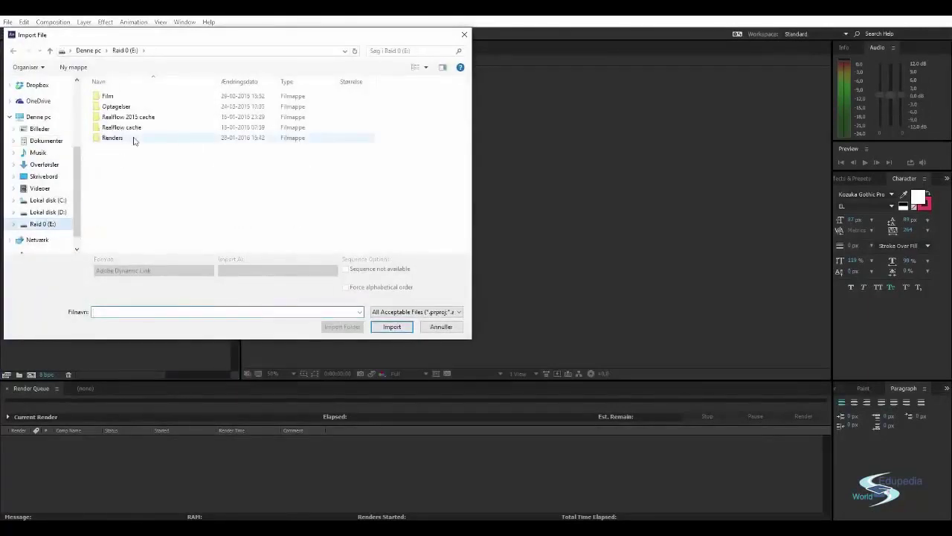
{"action": "double_click", "coordinate": [130, 138]}
{"action": "double_click", "coordinate": [132, 118]}
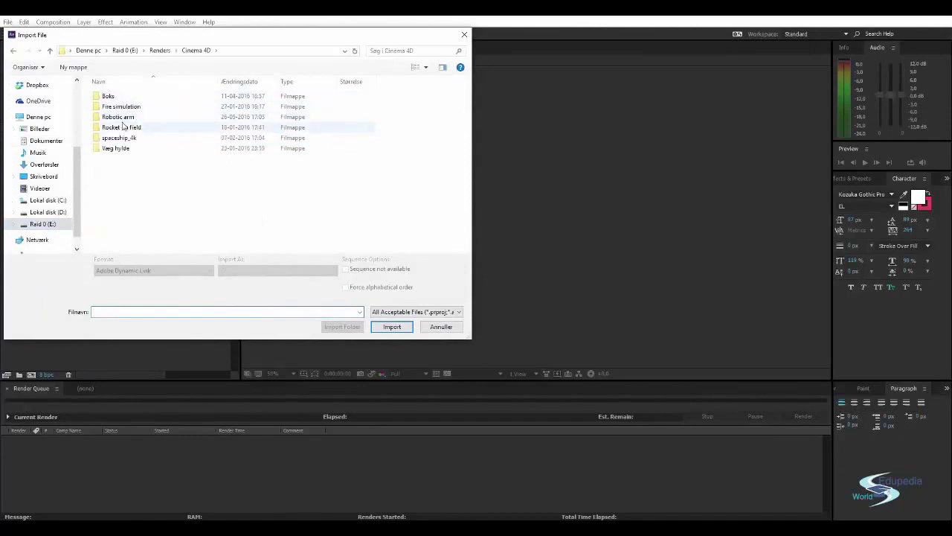
{"action": "double_click", "coordinate": [127, 119]}
{"action": "left_click", "coordinate": [126, 121]}
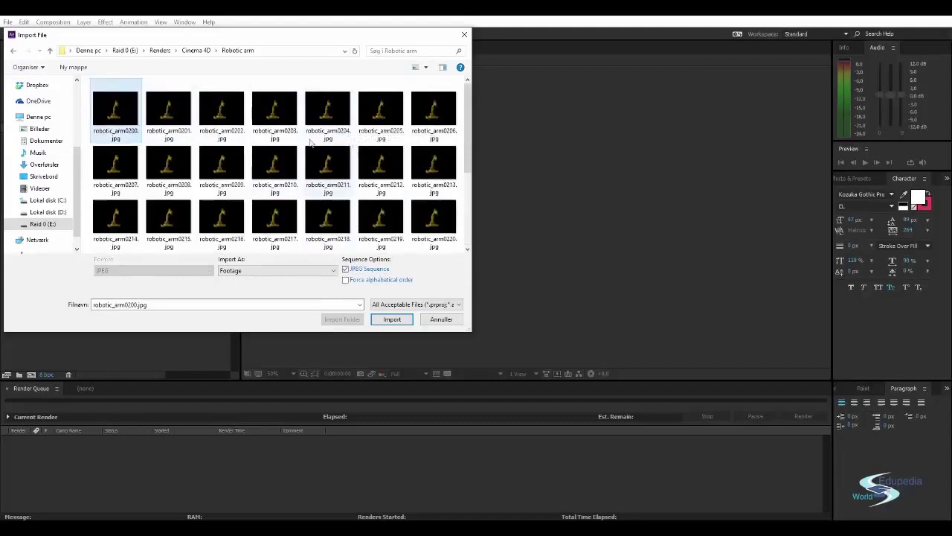
{"action": "scroll", "coordinate": [428, 112], "scroll_direction": "down", "scroll_amount": 3}
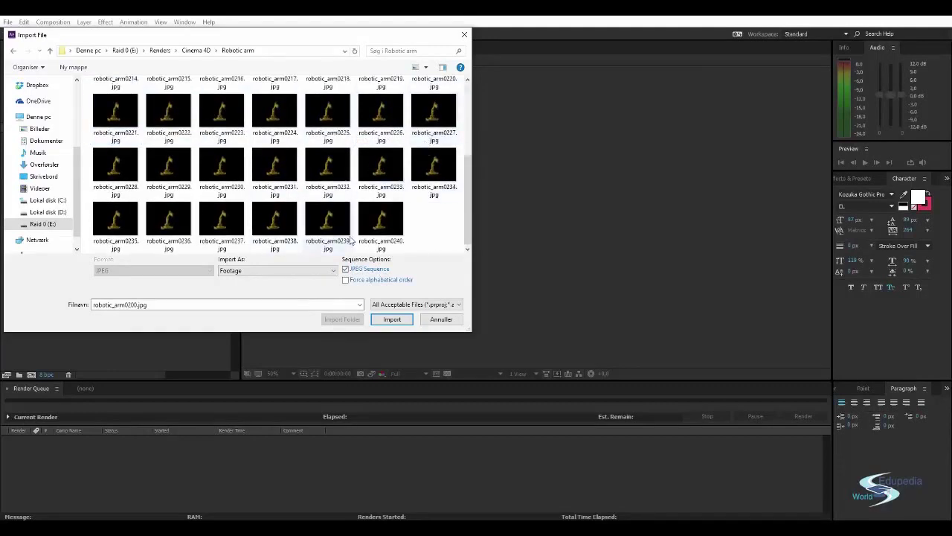
{"action": "left_click", "coordinate": [391, 319]}
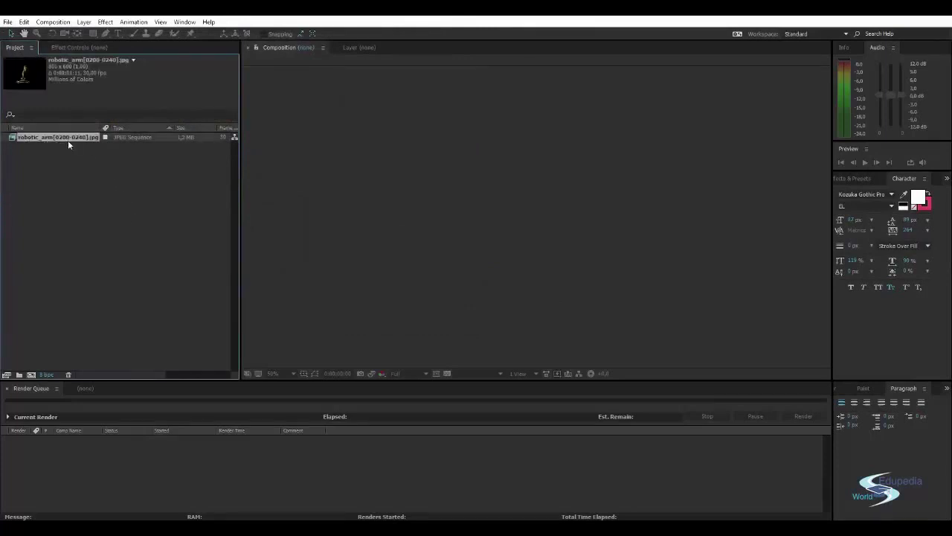
- Create a composition from the robotic_arm[0200-0240].jpg sequence and preview it at 100% magnification
{"action": "left_click_drag", "start_coordinate": [62, 137], "coordinate": [31, 374]}
{"action": "left_click", "coordinate": [326, 256]}
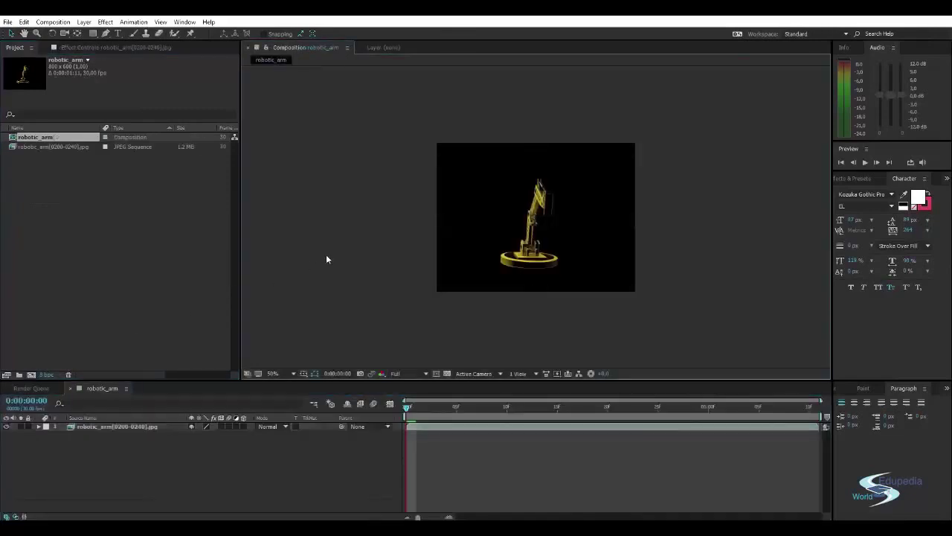
{"action": "scroll", "coordinate": [504, 214], "scroll_direction": "up", "scroll_amount": 2}
{"action": "scroll", "coordinate": [501, 219], "scroll_direction": "down", "scroll_amount": 1}
{"action": "scroll", "coordinate": [499, 220], "scroll_direction": "down", "scroll_amount": 1}
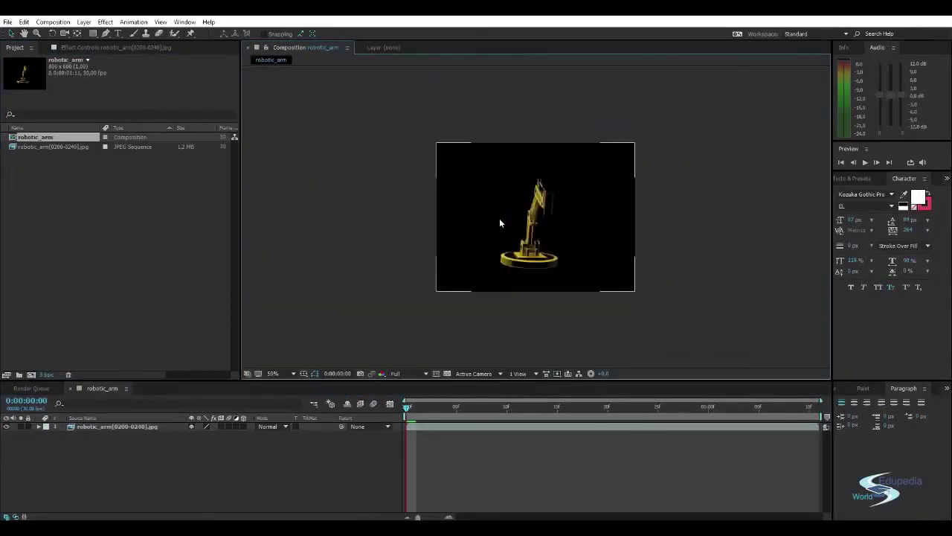
{"action": "scroll", "coordinate": [490, 228], "scroll_direction": "up", "scroll_amount": 1}
{"action": "key", "text": "space"}
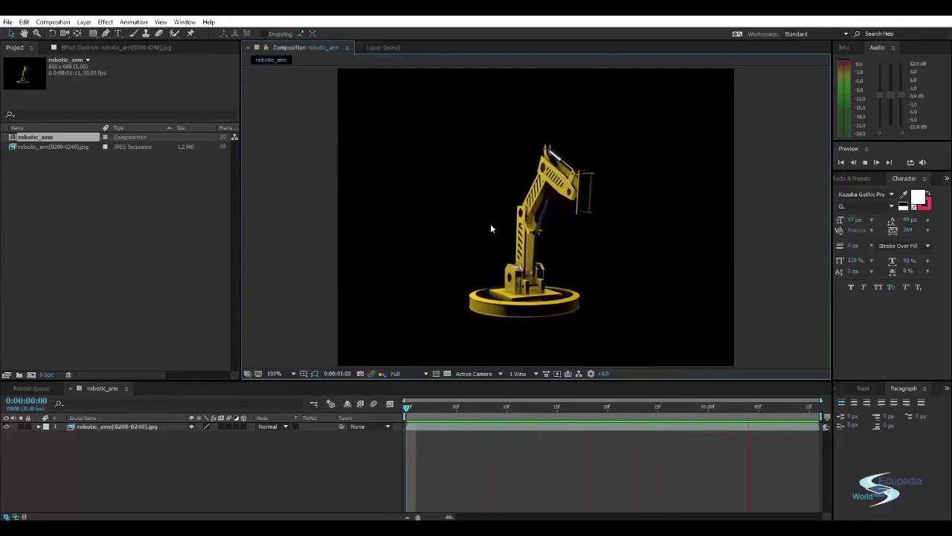
- Stop the preview at 0:00:00:03 and examine the robot arm's edges and image quality up close
{"action": "left_click", "coordinate": [438, 407]}
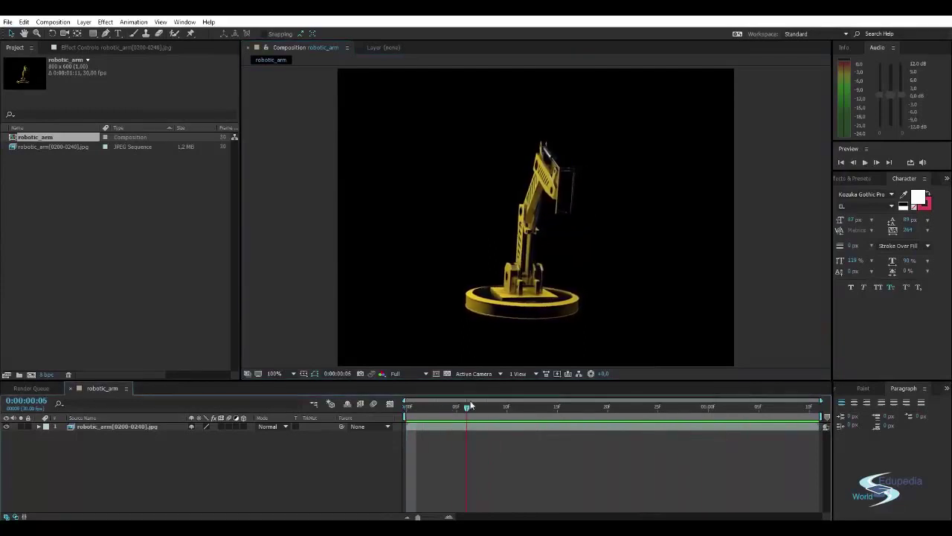
{"action": "scroll", "coordinate": [543, 212], "scroll_direction": "up", "scroll_amount": 2}
{"action": "scroll", "coordinate": [543, 215], "scroll_direction": "up", "scroll_amount": 2}
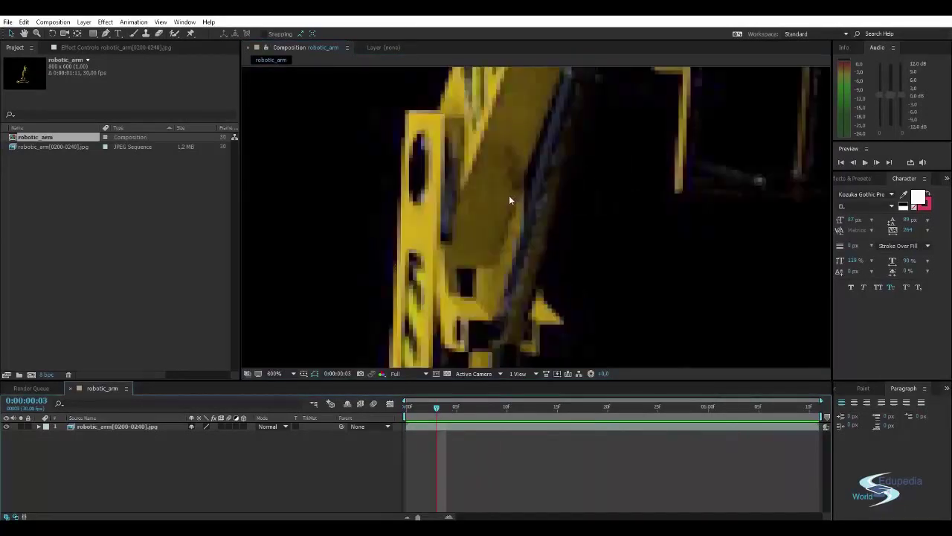
{"action": "scroll", "coordinate": [511, 198], "scroll_direction": "down", "scroll_amount": 4}
{"action": "scroll", "coordinate": [494, 246], "scroll_direction": "up", "scroll_amount": 4}
{"action": "scroll", "coordinate": [585, 185], "scroll_direction": "down", "scroll_amount": 3}
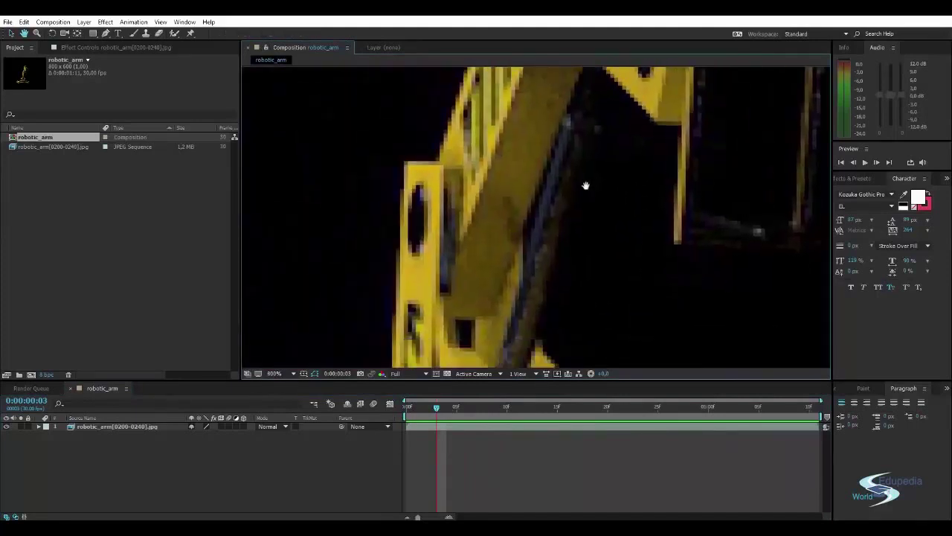
{"action": "scroll", "coordinate": [506, 186], "scroll_direction": "down", "scroll_amount": 2}
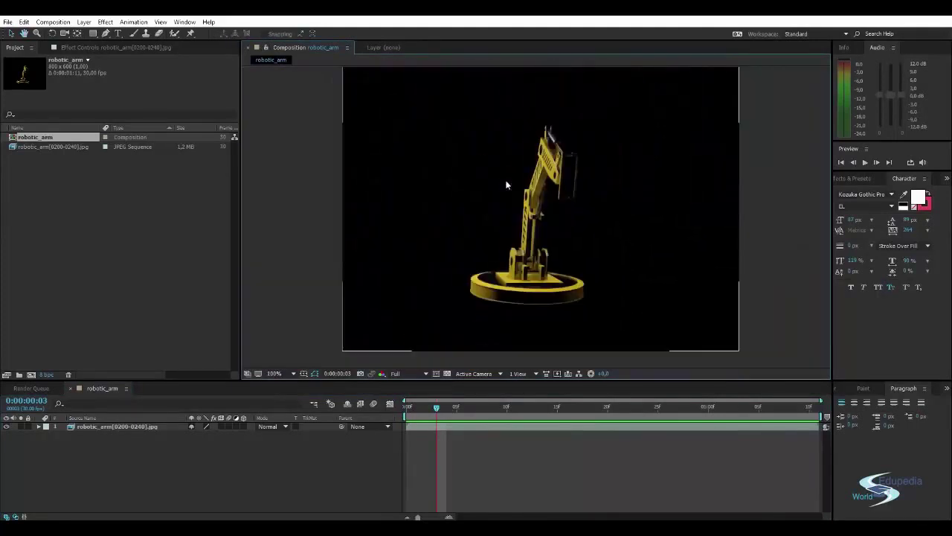
- Examine the robot arm in the composition view up close and restart the preview
{"action": "scroll", "coordinate": [502, 198], "scroll_direction": "up", "scroll_amount": 2}
{"action": "scroll", "coordinate": [503, 195], "scroll_direction": "down", "scroll_amount": 2}
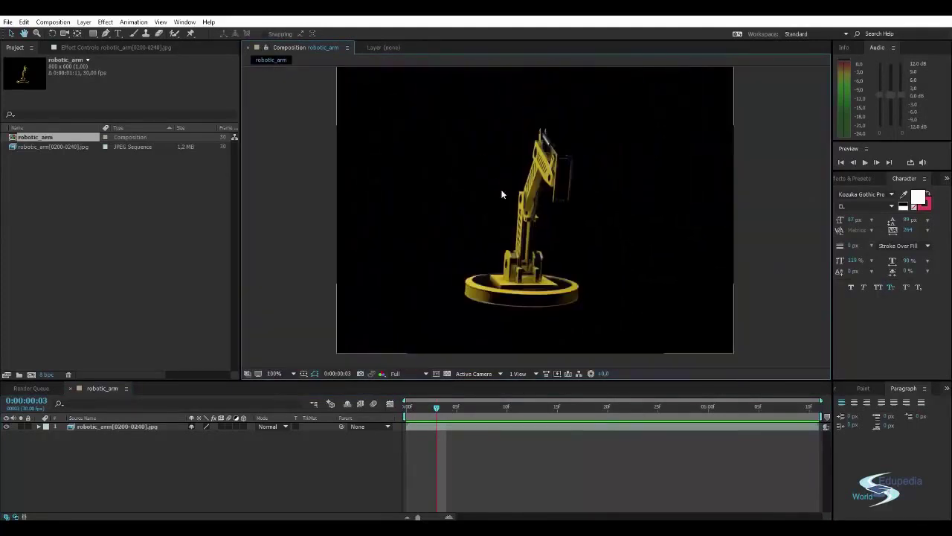
{"action": "key", "text": "space"}
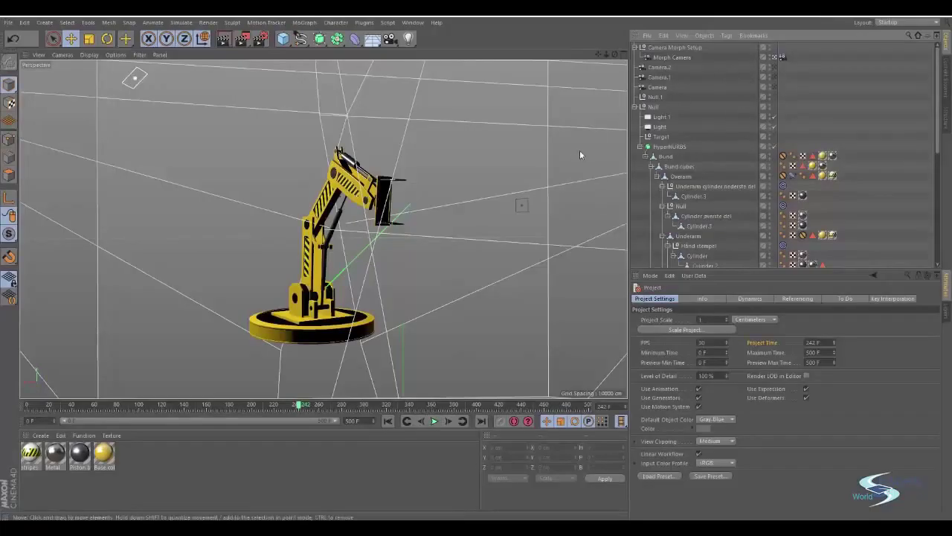
- Switch to Cinema 4D, leave the Morph Camera view, and delete the Camera Morph Setup, Camera.2 and Camera.1
{"action": "left_click", "coordinate": [774, 58]}
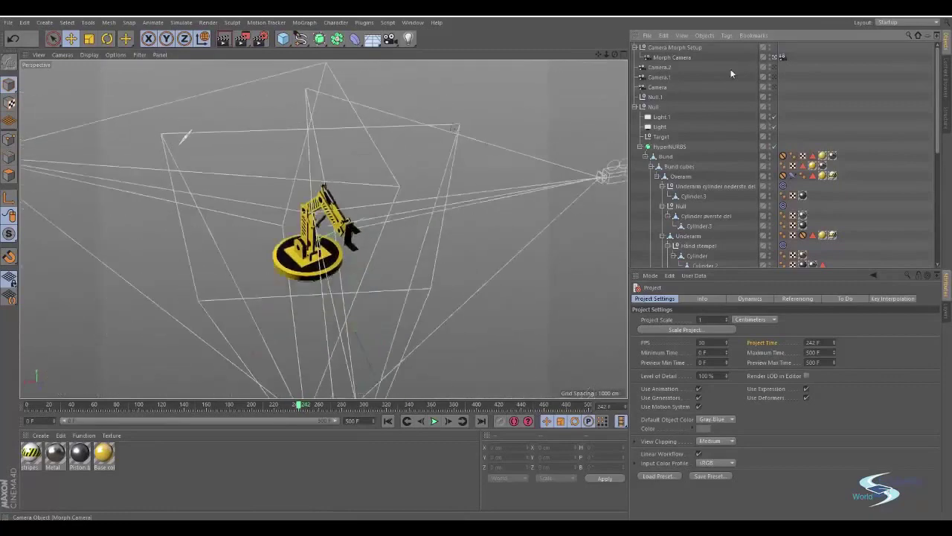
{"action": "left_click", "coordinate": [671, 58]}
{"action": "left_click", "coordinate": [664, 50]}
{"action": "key", "text": "Delete"}
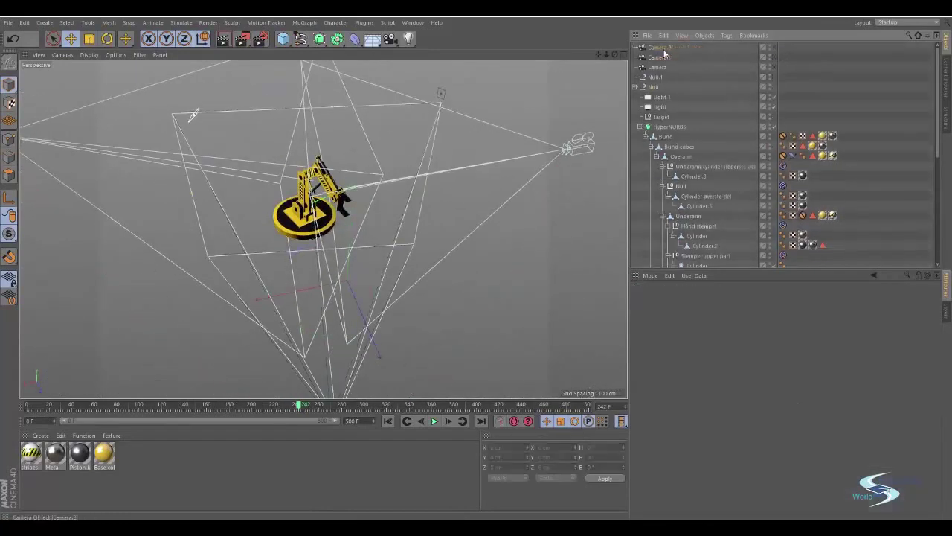
{"action": "left_click", "coordinate": [663, 50]}
{"action": "key", "text": "Delete"}
{"action": "left_click", "coordinate": [661, 50]}
{"action": "key", "text": "Delete"}
- Look through the remaining Camera object and orbit it to frame the whole robot arm from its fork side
{"action": "left_click", "coordinate": [660, 48]}
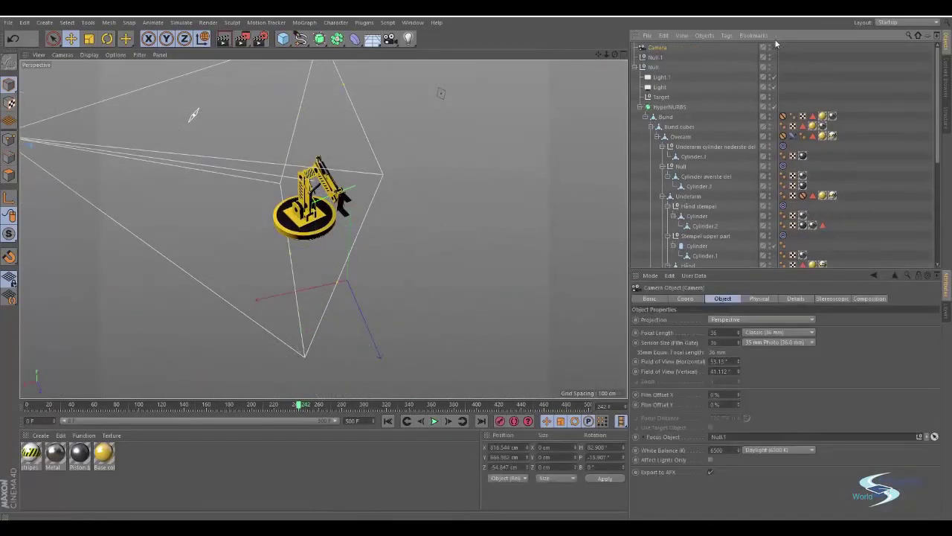
{"action": "left_click", "coordinate": [774, 46]}
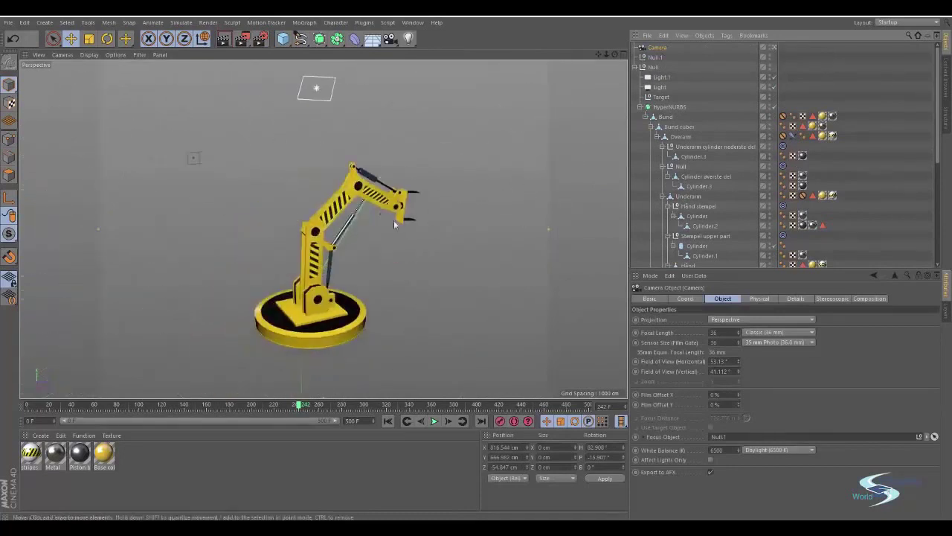
{"action": "left_click_drag", "start_coordinate": [242, 194], "coordinate": [364, 186], "text": "alt"}
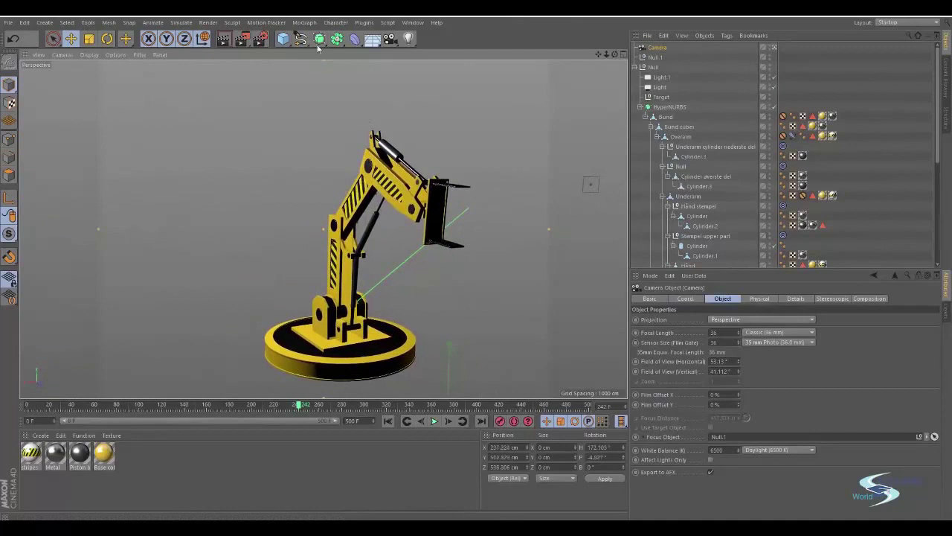
- Set the render output to the 1920 x 1200 screen preset and the frame range to Current Frame
{"action": "left_click", "coordinate": [259, 37]}
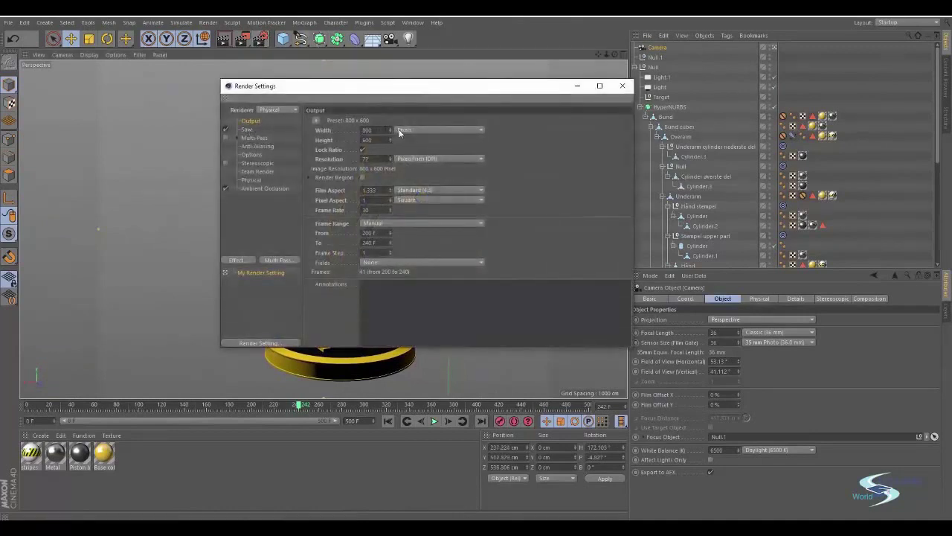
{"action": "left_click", "coordinate": [316, 122]}
{"action": "mouse_move", "coordinate": [326, 130]}
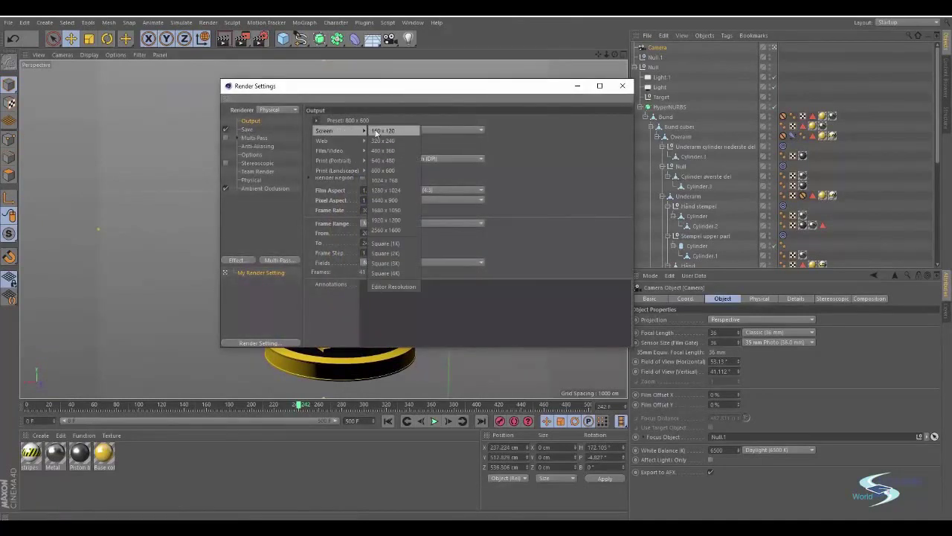
{"action": "left_click", "coordinate": [400, 221]}
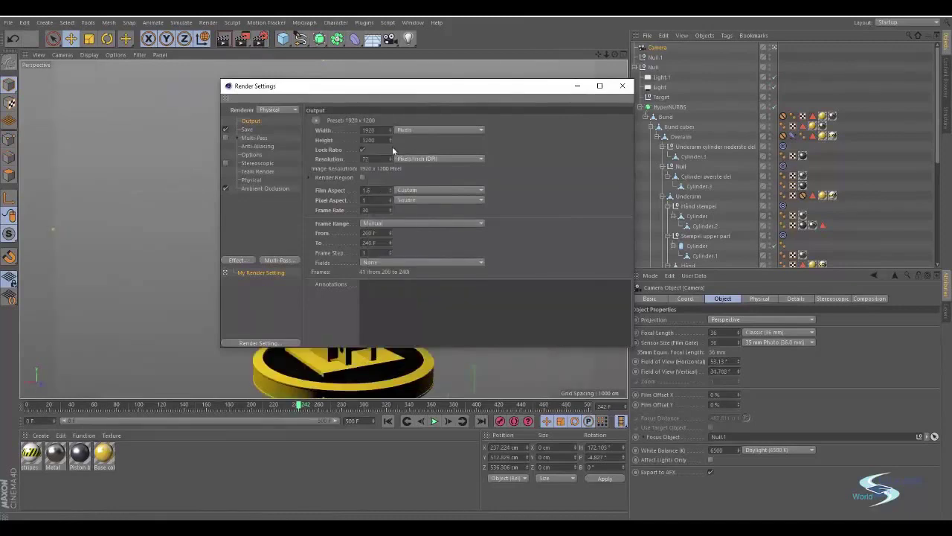
{"action": "left_click_drag", "start_coordinate": [373, 92], "coordinate": [350, 76]}
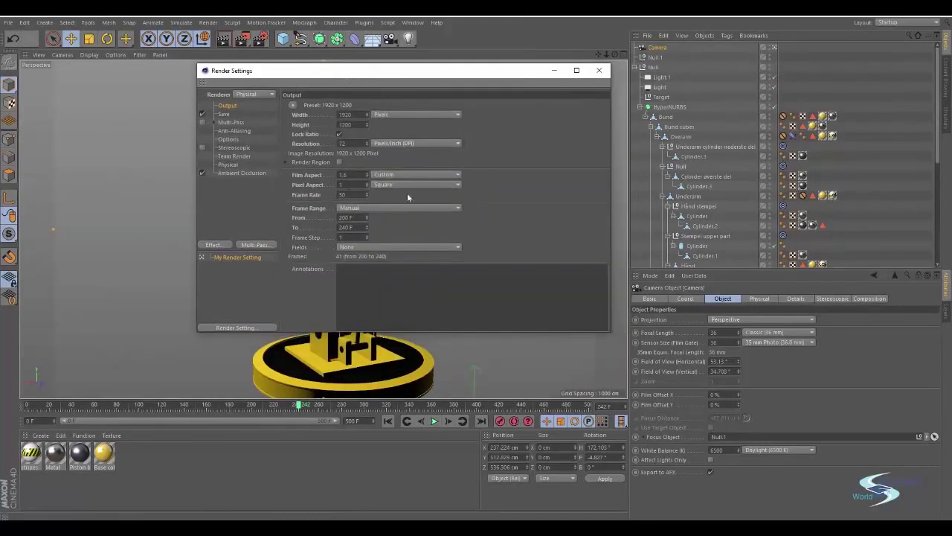
{"action": "left_click", "coordinate": [364, 209]}
{"action": "left_click", "coordinate": [366, 226]}
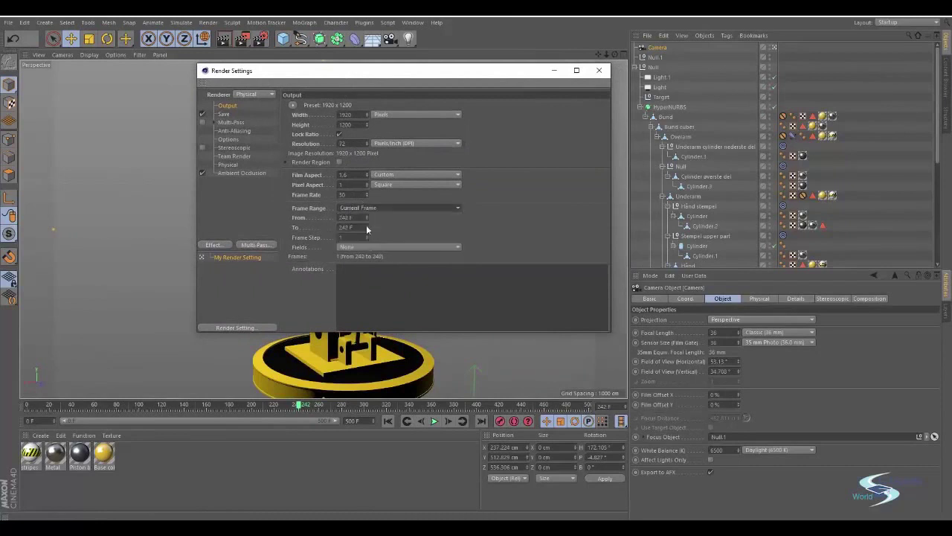
- Set the render's save format to TIFF (PSD Layers) with a depth of 32 Bit/Channel
{"action": "left_click", "coordinate": [223, 114]}
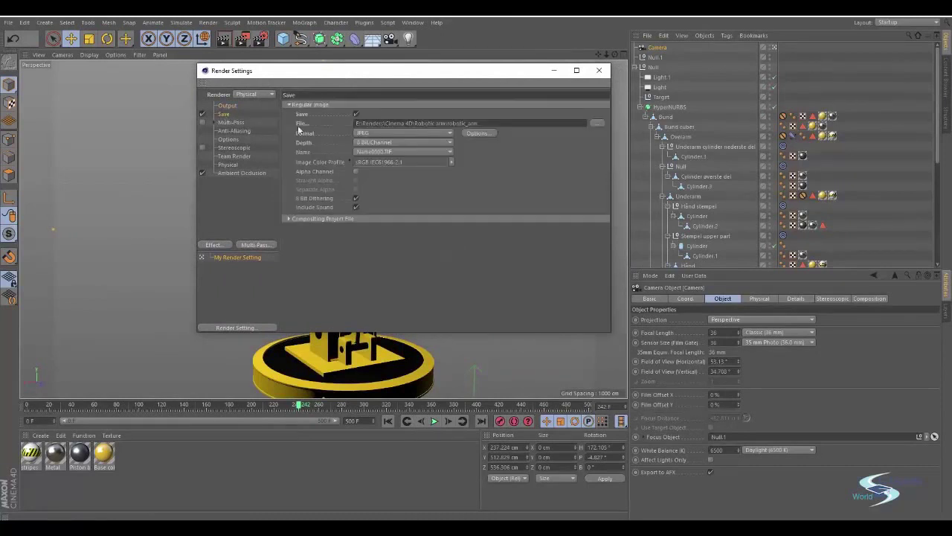
{"action": "left_click", "coordinate": [409, 134]}
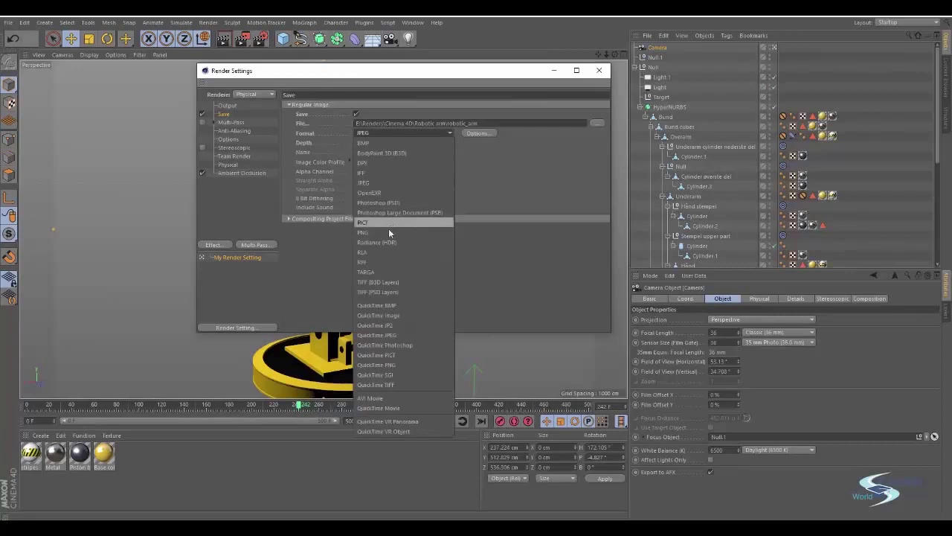
{"action": "left_click", "coordinate": [383, 292]}
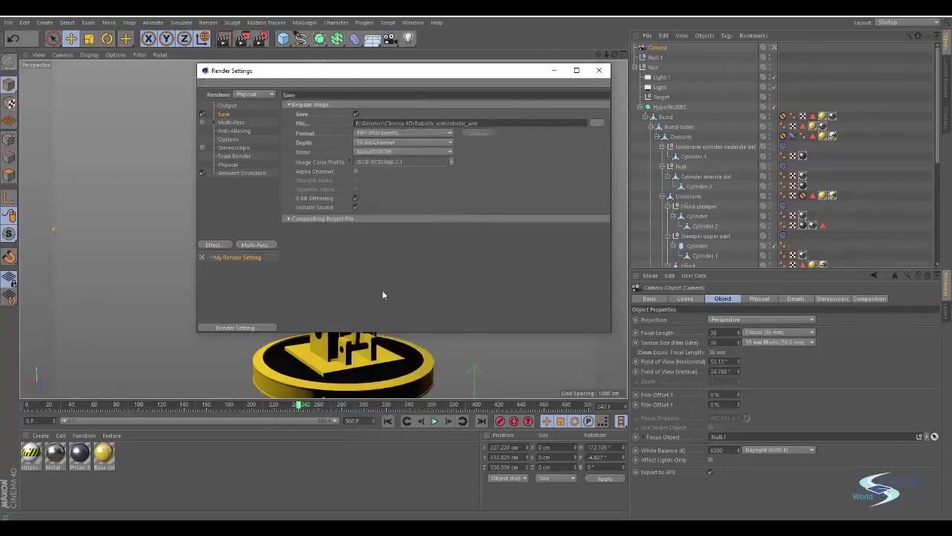
{"action": "left_click", "coordinate": [378, 142]}
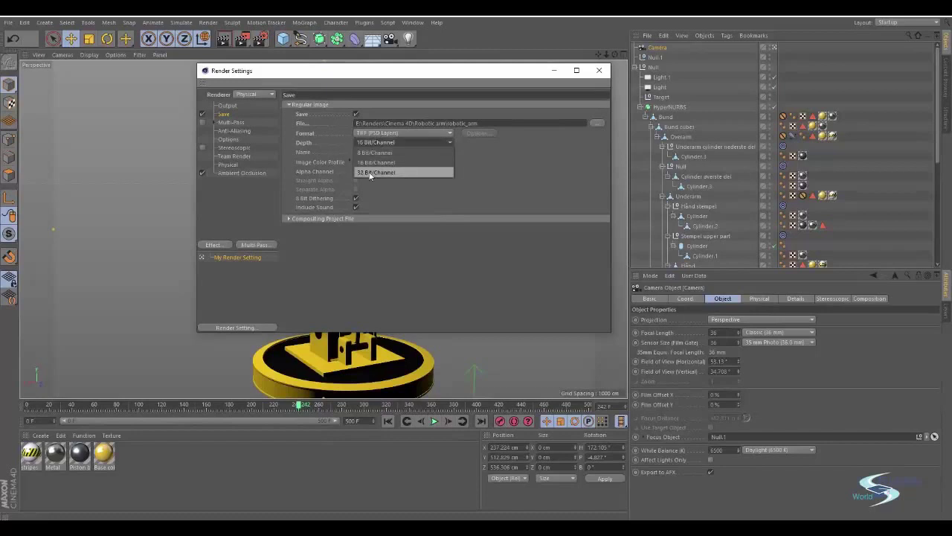
{"action": "left_click", "coordinate": [372, 170]}
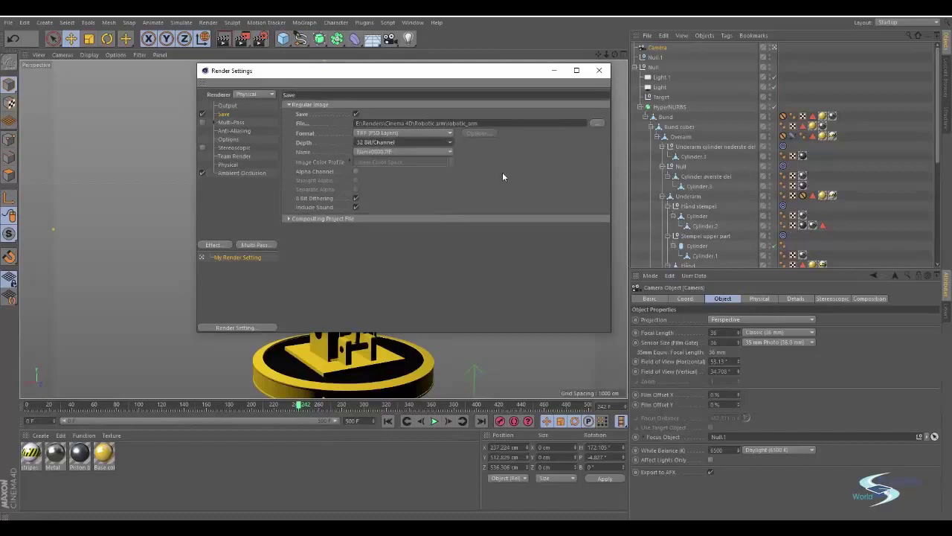
- Set the Physical renderer's sampler to Progressive, keeping the Low sampling quality, and close the render settings
{"action": "left_click", "coordinate": [226, 164]}
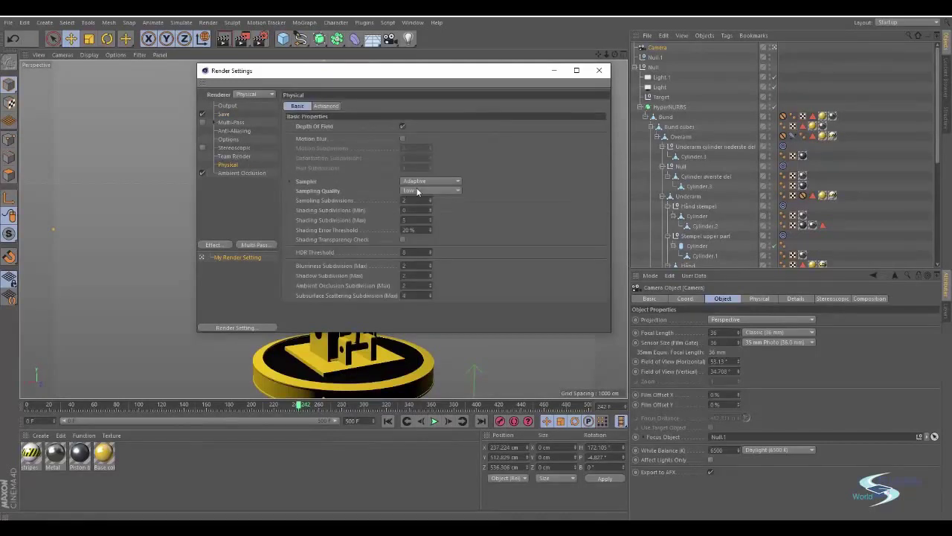
{"action": "left_click", "coordinate": [418, 192]}
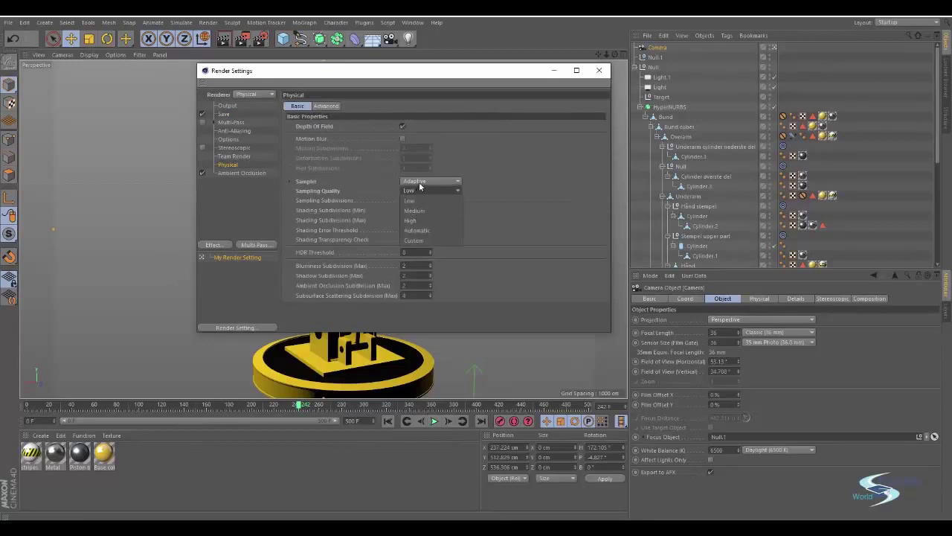
{"action": "left_click", "coordinate": [412, 200]}
{"action": "left_click", "coordinate": [430, 181]}
{"action": "left_click", "coordinate": [418, 211]}
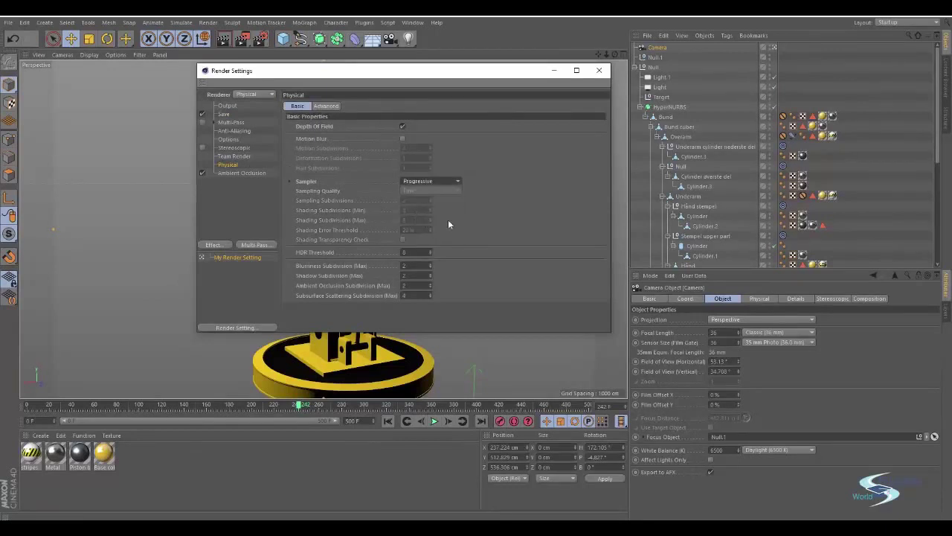
{"action": "mouse_move", "coordinate": [419, 71]}
{"action": "left_mouse_down"}
{"action": "mouse_move", "coordinate": [424, 59]}
{"action": "mouse_move", "coordinate": [403, 72]}
{"action": "left_mouse_up"}
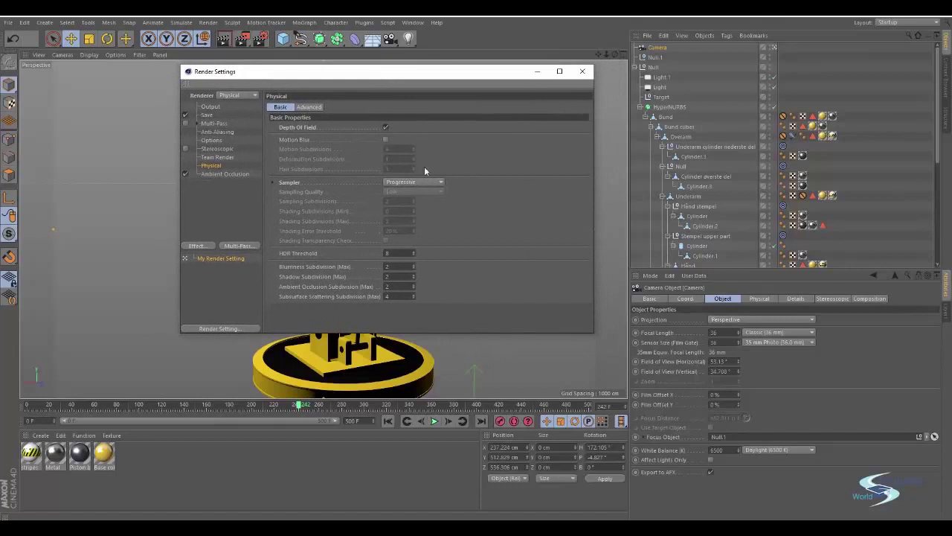
{"action": "left_click", "coordinate": [582, 70]}
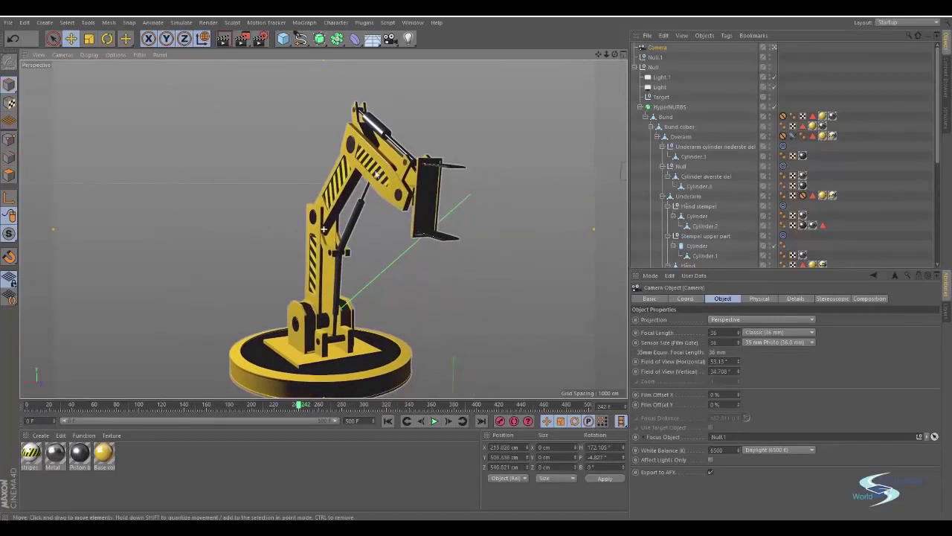
- Reframe the robot arm through the Camera and test render the viewport
{"action": "middle_click_drag", "start_coordinate": [335, 201], "coordinate": [336, 186], "text": "alt"}
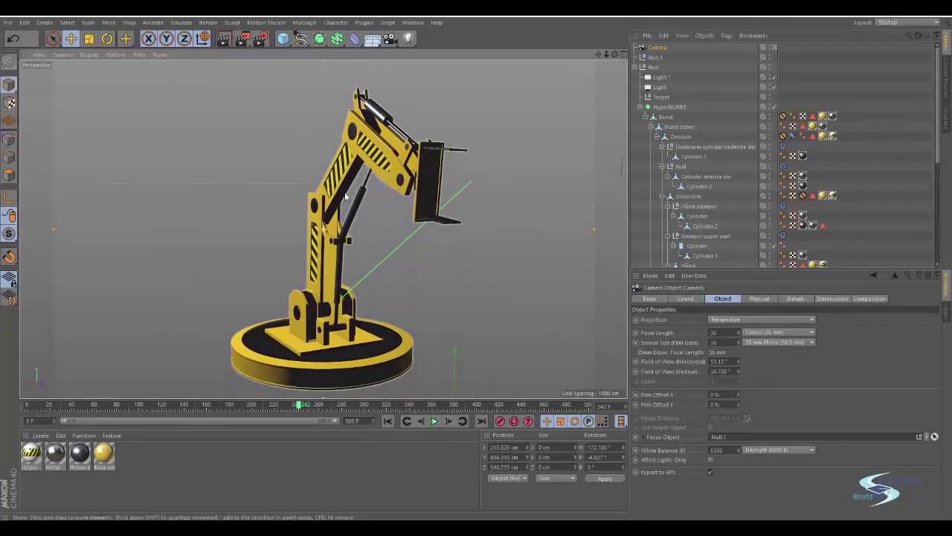
{"action": "scroll", "coordinate": [335, 201], "scroll_direction": "down", "scroll_amount": 1}
{"action": "left_click_drag", "start_coordinate": [335, 200], "coordinate": [529, 195], "text": "alt"}
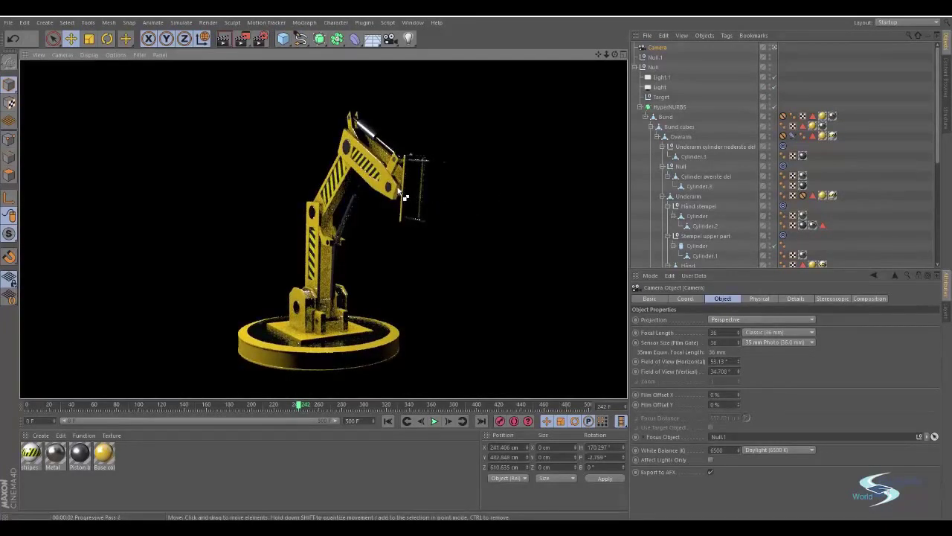
{"action": "left_click_drag", "start_coordinate": [396, 194], "coordinate": [359, 182], "text": "alt"}
- Set the Camera's focal length to 70 and reframe the whole robot arm with a viewport test render
{"action": "left_click", "coordinate": [725, 334]}
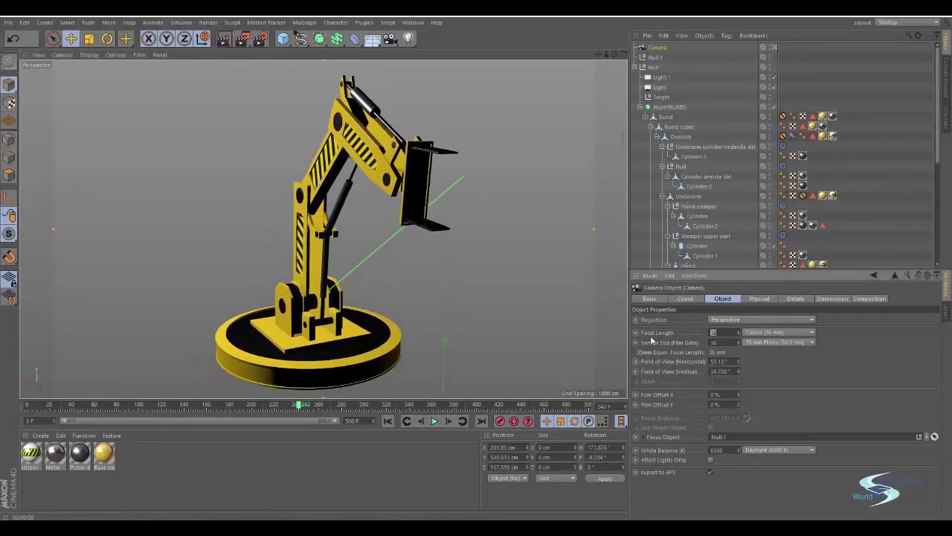
{"action": "type", "text": "70"}
{"action": "key", "text": "Return"}
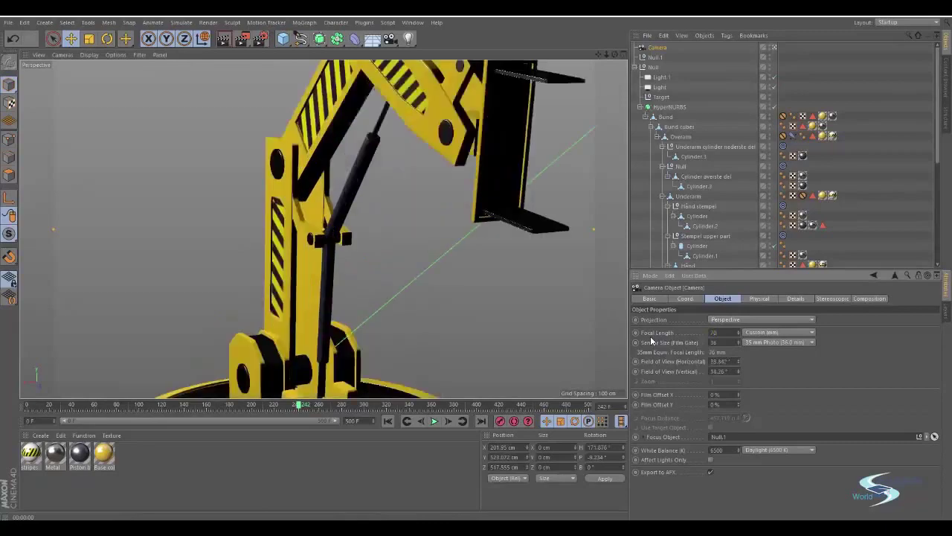
{"action": "right_click_drag", "start_coordinate": [322, 235], "coordinate": [270, 243], "text": "alt"}
{"action": "left_click_drag", "start_coordinate": [270, 243], "coordinate": [484, 238], "text": "alt"}
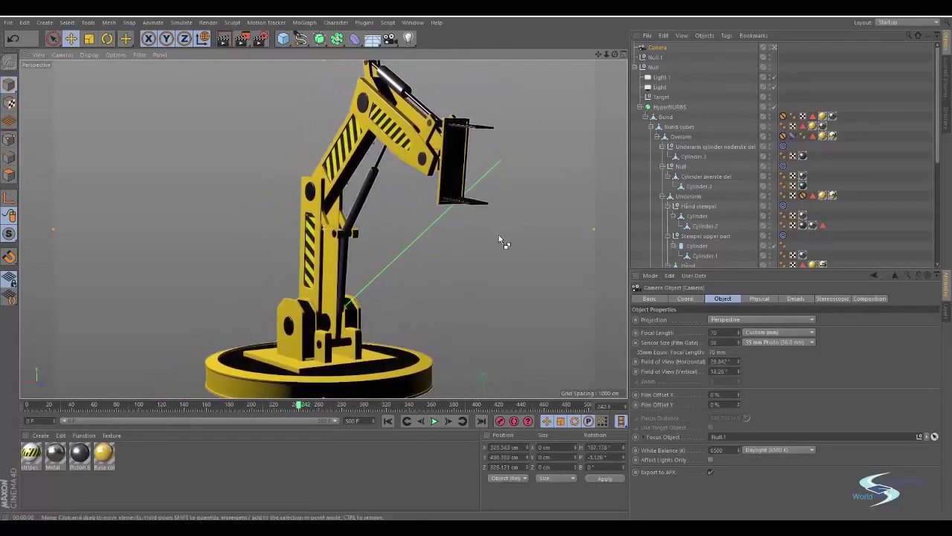
{"action": "key", "text": "ctrl+r"}
{"action": "left_click_drag", "start_coordinate": [485, 179], "coordinate": [452, 220], "text": "alt"}
- Lower the Camera's F-Stop to a custom value, select the Null.1 focus object, and reframe the arm for a test render
{"action": "left_click", "coordinate": [759, 298]}
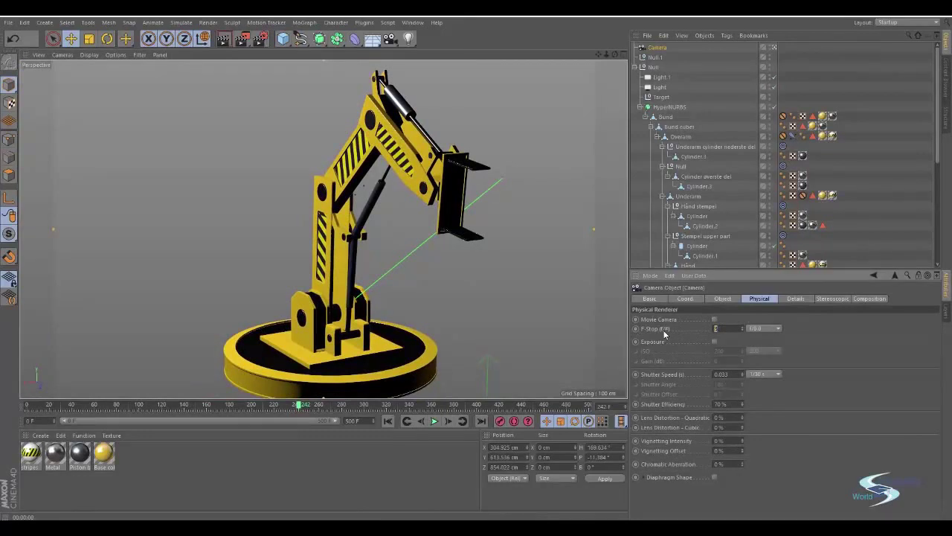
{"action": "left_click", "coordinate": [654, 58]}
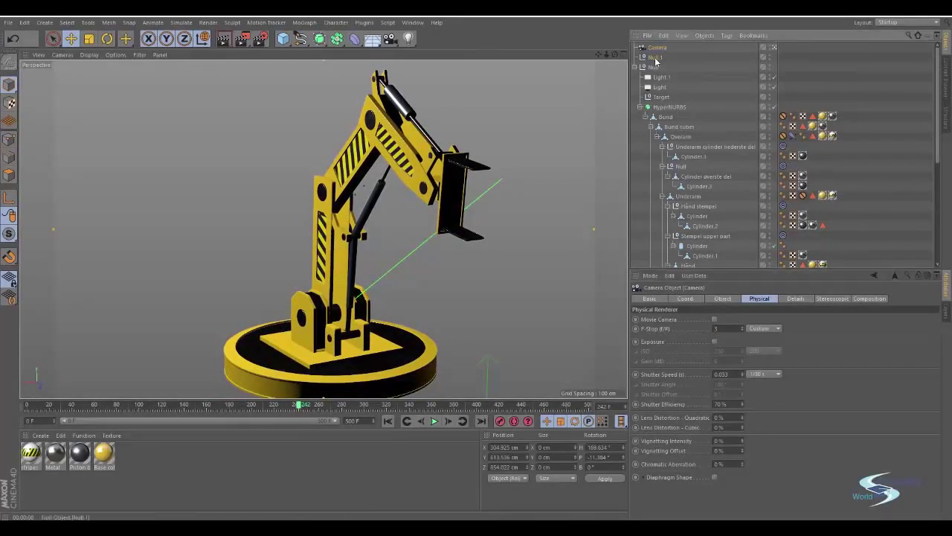
{"action": "left_click_drag", "start_coordinate": [439, 178], "coordinate": [425, 206], "text": "alt"}
{"action": "middle_click_drag", "start_coordinate": [424, 202], "coordinate": [425, 186], "text": "alt"}
{"action": "left_click_drag", "start_coordinate": [425, 186], "coordinate": [419, 195], "text": "alt"}
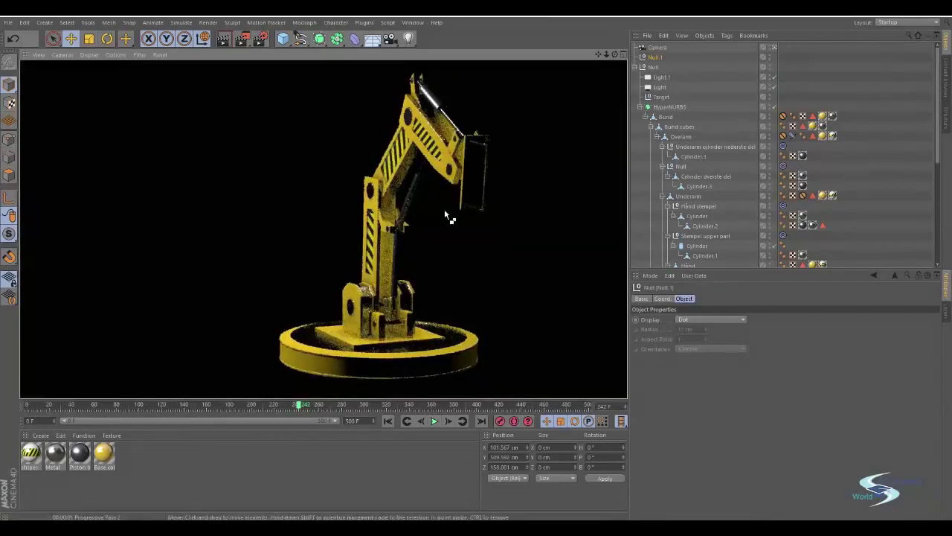
- Test render close-up and full views of the robot arm to examine the depth of field blur
{"action": "mouse_move", "coordinate": [452, 153]}
{"action": "right_mouse_down", "text": "alt"}
{"action": "mouse_move", "coordinate": [576, 91]}
{"action": "mouse_move", "coordinate": [446, 157]}
{"action": "right_mouse_up", "text": "alt"}
{"action": "left_click_drag", "start_coordinate": [447, 161], "coordinate": [388, 214], "text": "alt"}
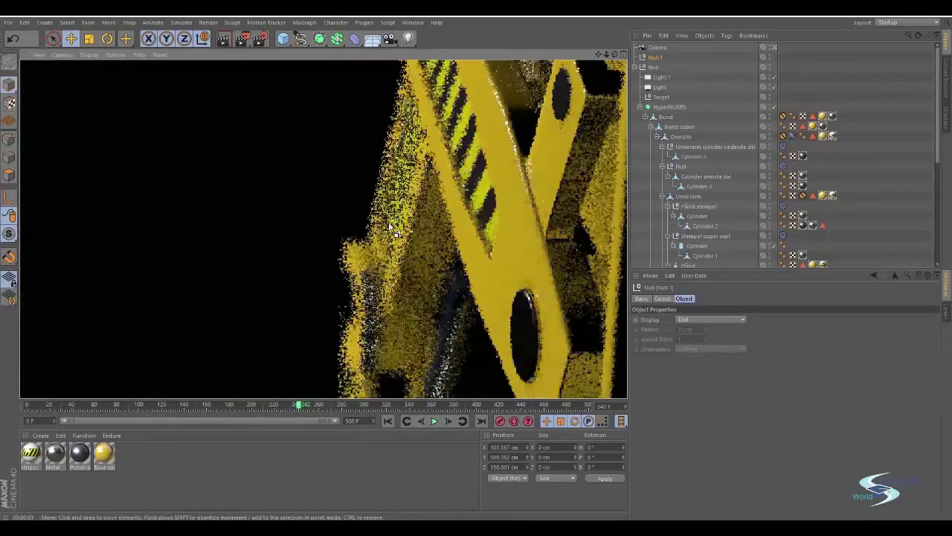
{"action": "left_click_drag", "start_coordinate": [378, 180], "coordinate": [368, 289], "text": "alt"}
{"action": "right_click_drag", "start_coordinate": [369, 286], "coordinate": [309, 259], "text": "alt"}
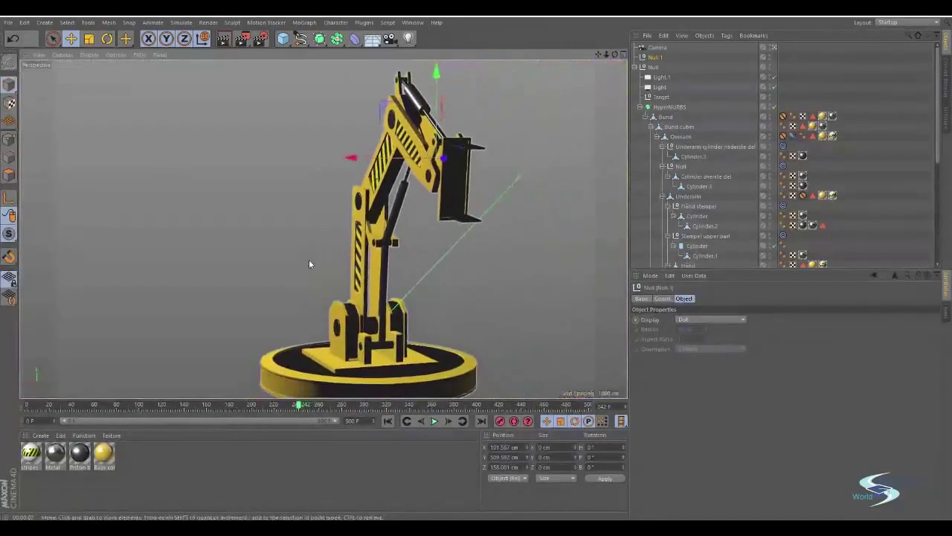
{"action": "left_click_drag", "start_coordinate": [309, 260], "coordinate": [361, 266], "text": "alt"}
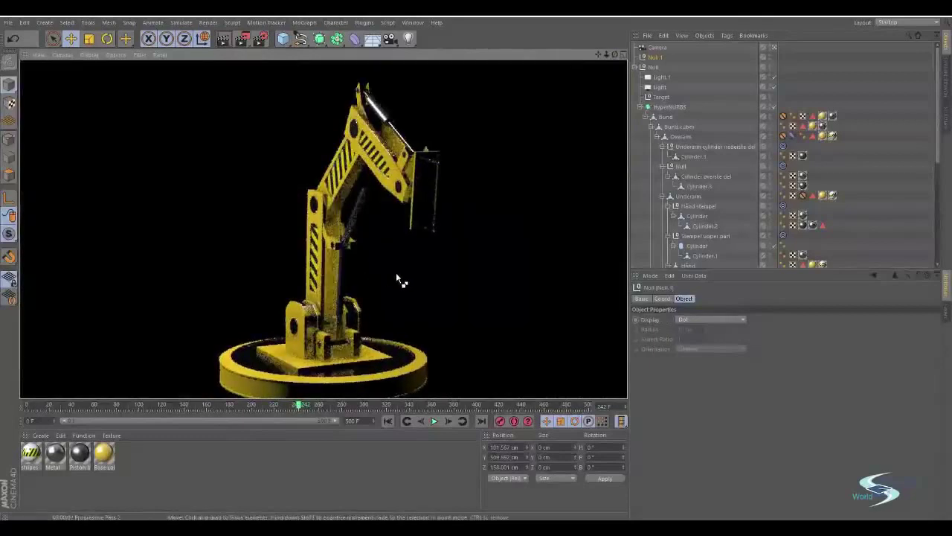
{"action": "mouse_move", "coordinate": [396, 272]}
{"action": "left_mouse_down", "text": "alt"}
{"action": "mouse_move", "coordinate": [363, 245]}
{"action": "mouse_move", "coordinate": [381, 243]}
{"action": "left_mouse_up", "text": "alt"}
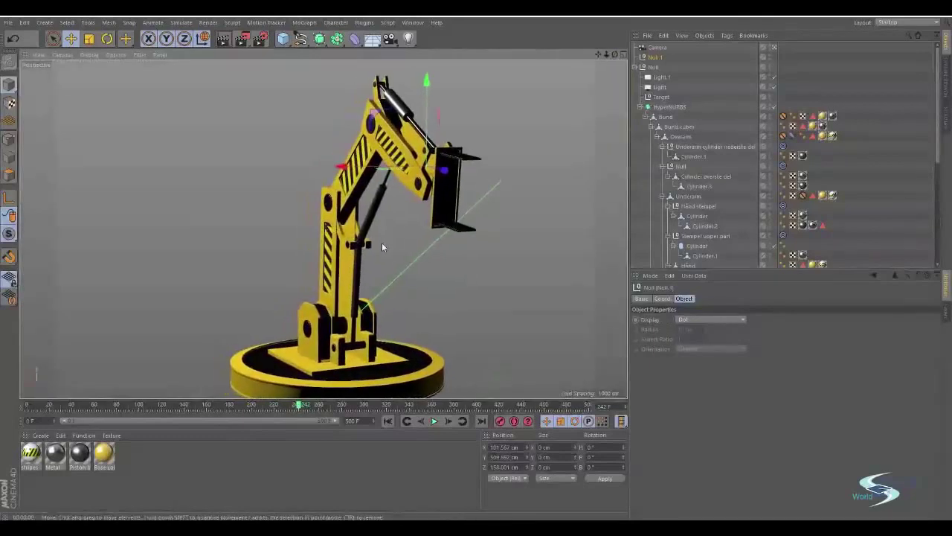
- Set the Physical renderer's Sampler to Adaptive and its Sampling Quality to High
{"action": "left_click", "coordinate": [260, 38]}
{"action": "left_click", "coordinate": [401, 182]}
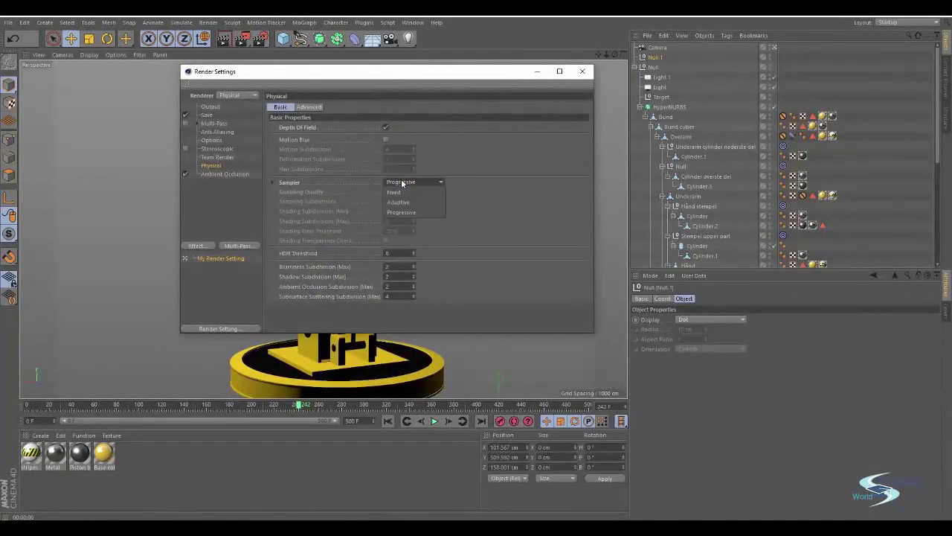
{"action": "left_click", "coordinate": [398, 201]}
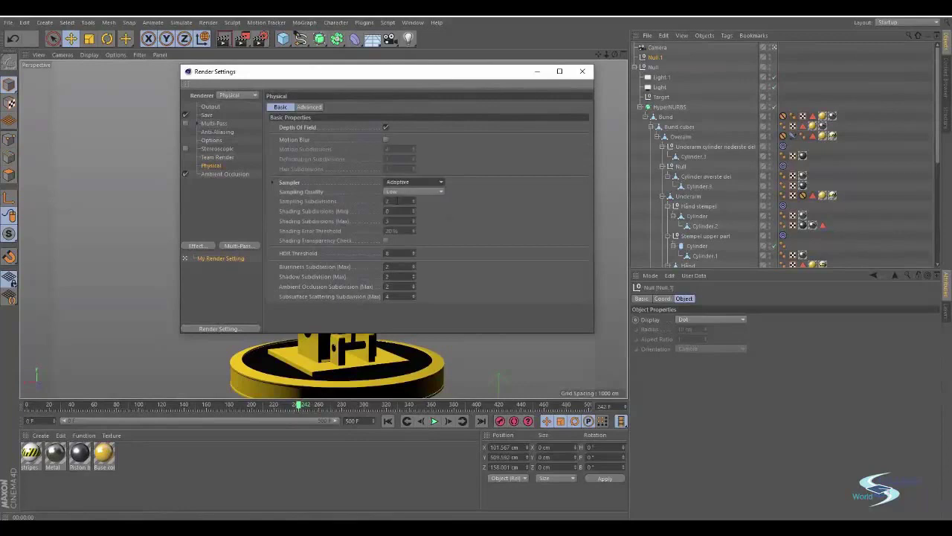
{"action": "left_click", "coordinate": [412, 192]}
{"action": "left_click", "coordinate": [402, 220]}
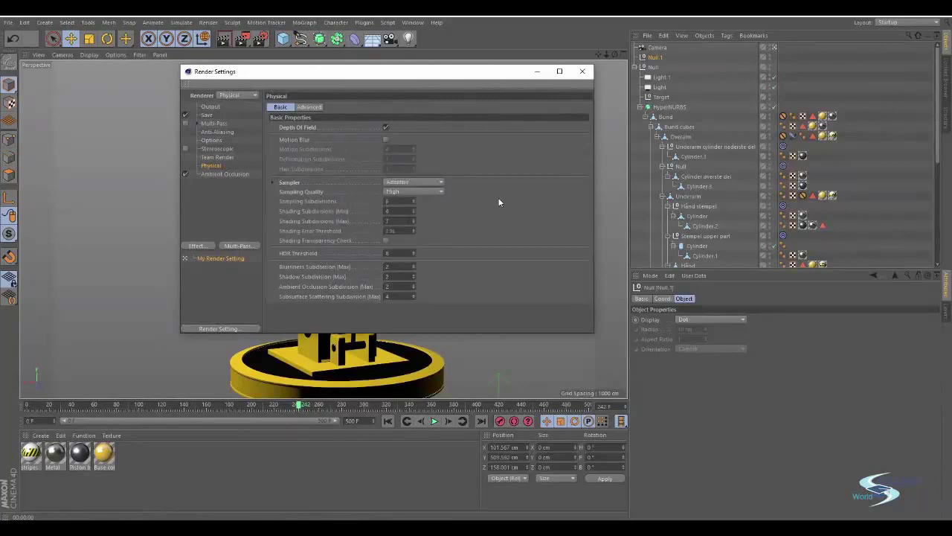
- Set the render's save file to robotic_arm_high_res in the Cinema 4D renders folder and close the render settings
{"action": "left_click", "coordinate": [206, 116]}
{"action": "left_click", "coordinate": [578, 126]}
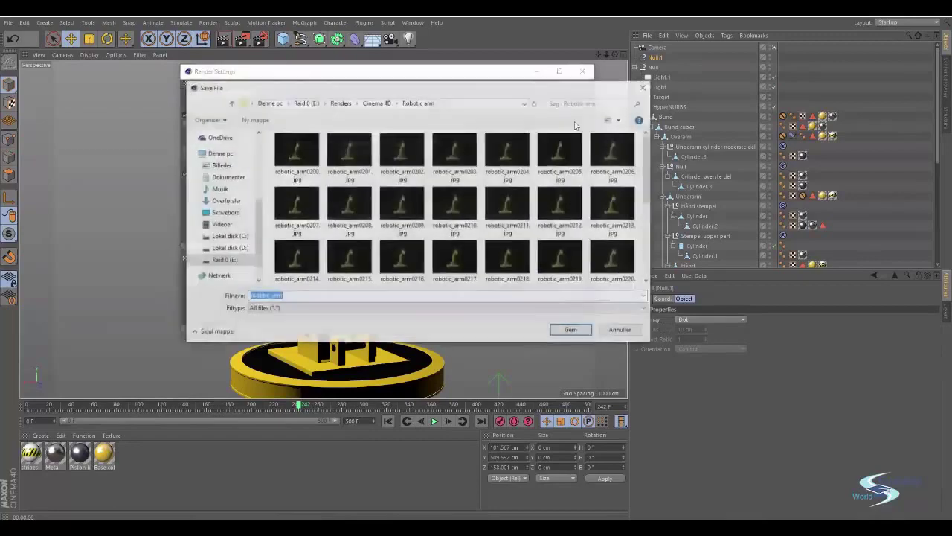
{"action": "left_click", "coordinate": [377, 101]}
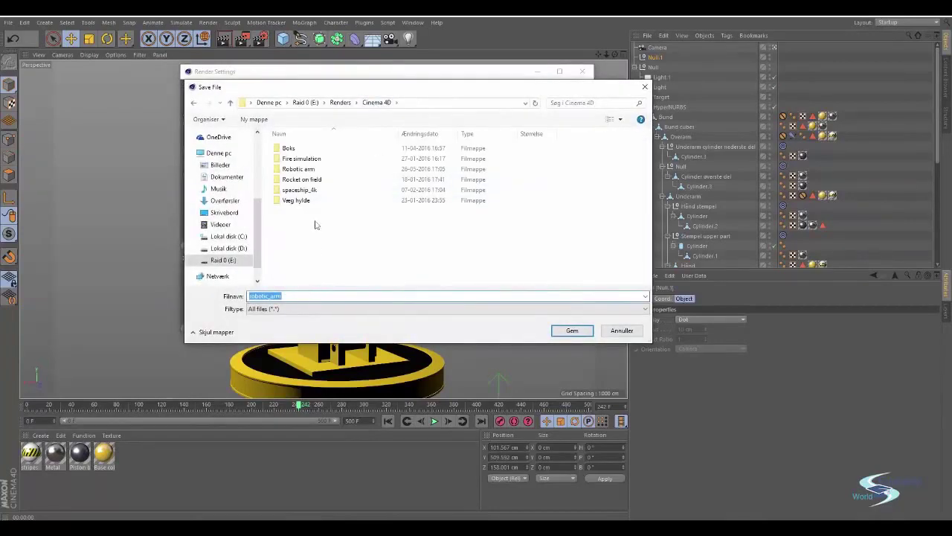
{"action": "left_click", "coordinate": [306, 295]}
{"action": "type", "text": "_high_Res"}
{"action": "key", "text": "Return"}
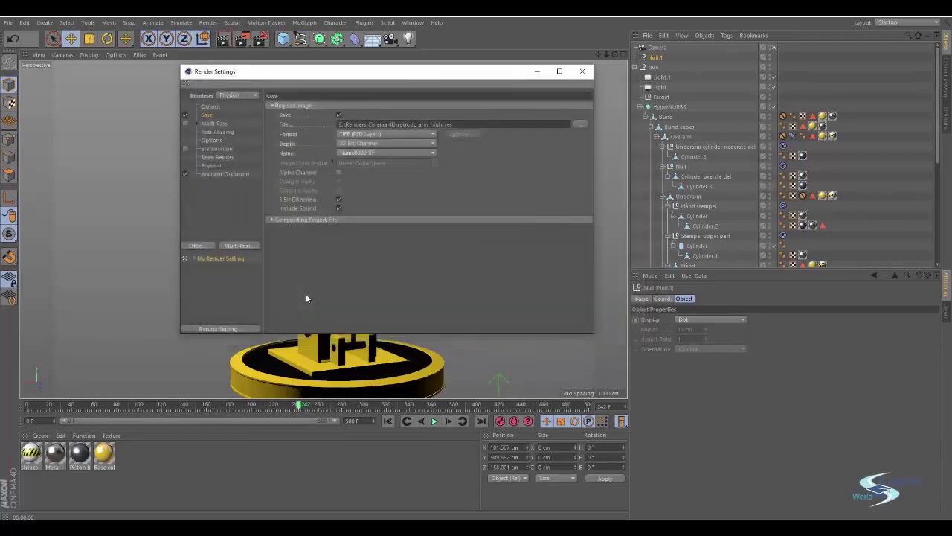
{"action": "left_click", "coordinate": [587, 74]}
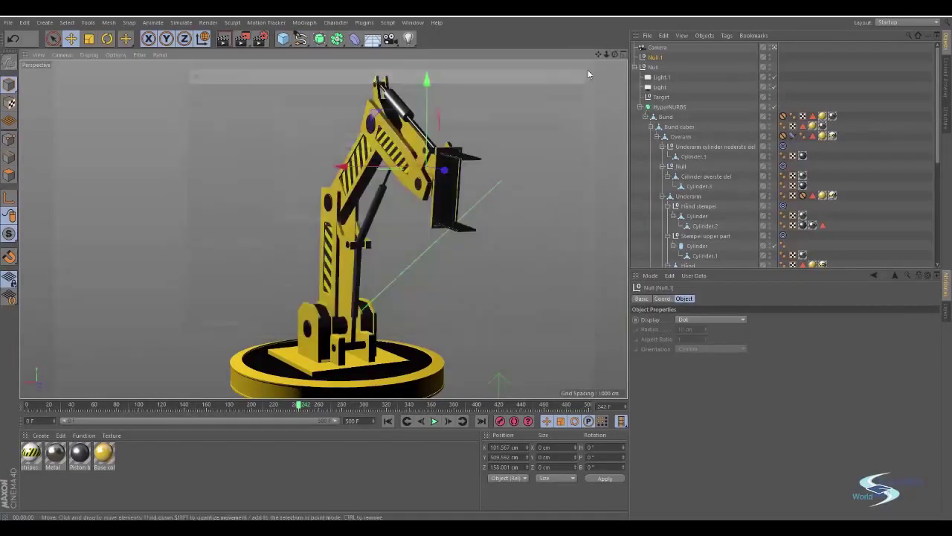
- Render the still of the robot arm to the Picture Viewer and fit the whole frame in view
{"action": "left_click", "coordinate": [242, 38]}
{"action": "left_click", "coordinate": [701, 60]}
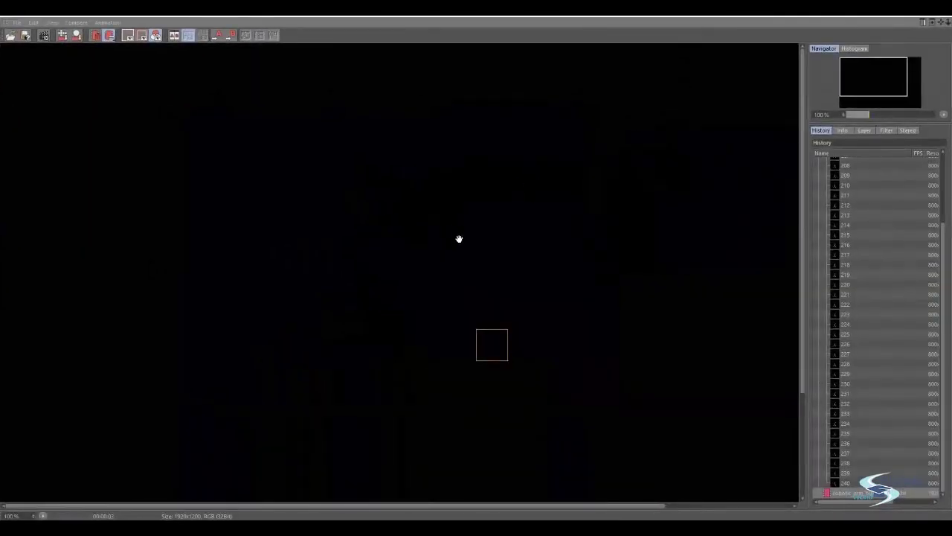
{"action": "scroll", "coordinate": [436, 293], "scroll_direction": "down", "scroll_amount": 3}
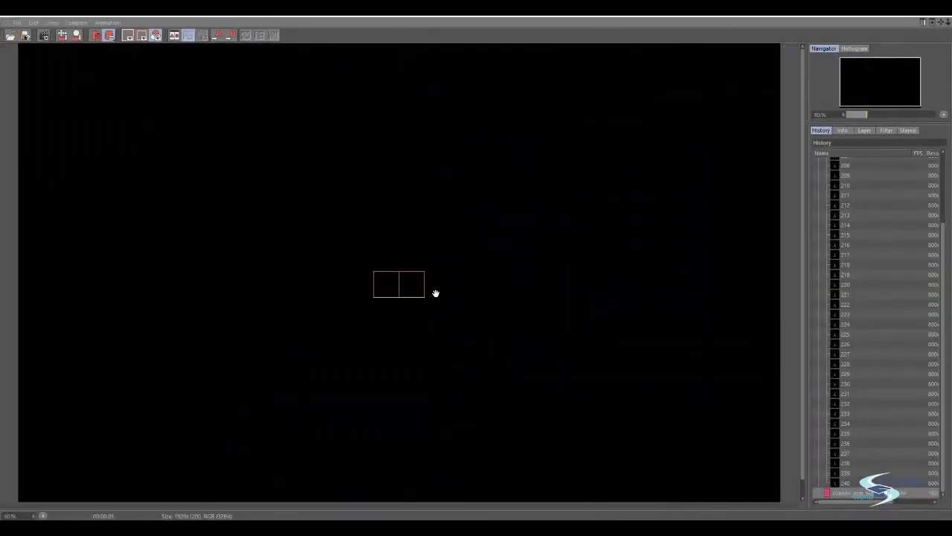
{"action": "scroll", "coordinate": [397, 290], "scroll_direction": "up", "scroll_amount": 3}
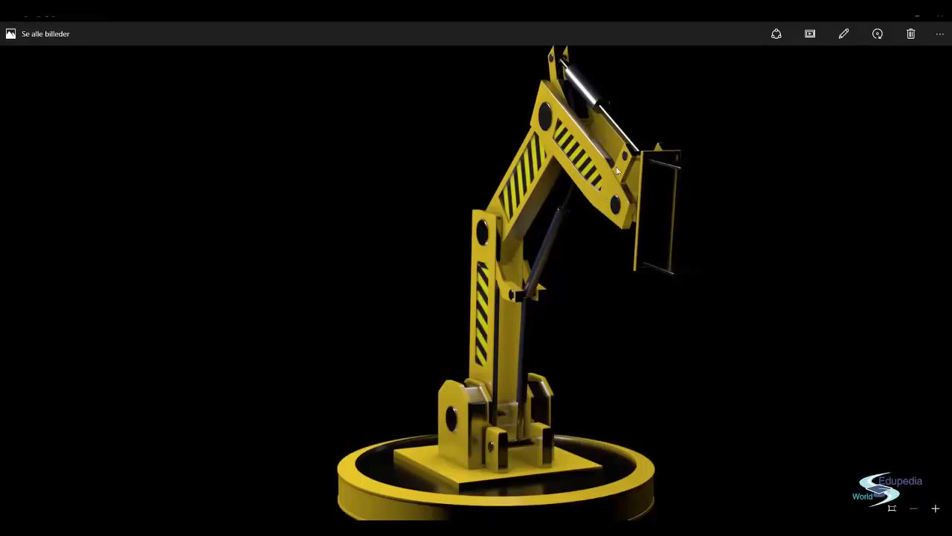
- Examine the finished robot arm render in the Photos app, checking the depth of field blur around the base up close
{"action": "scroll", "coordinate": [626, 163], "scroll_direction": "up", "scroll_amount": 5, "text": "ctrl"}
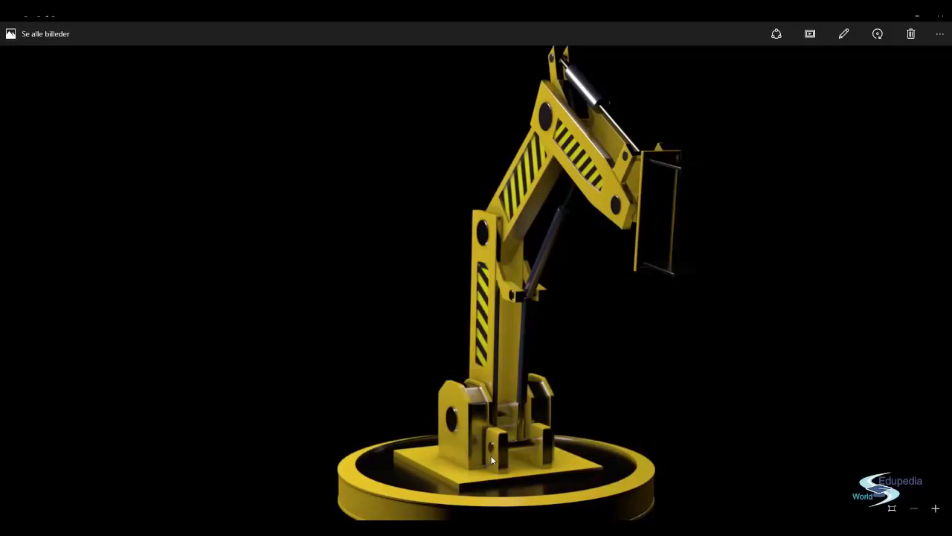
{"action": "scroll", "coordinate": [488, 457], "scroll_direction": "up", "scroll_amount": 5}
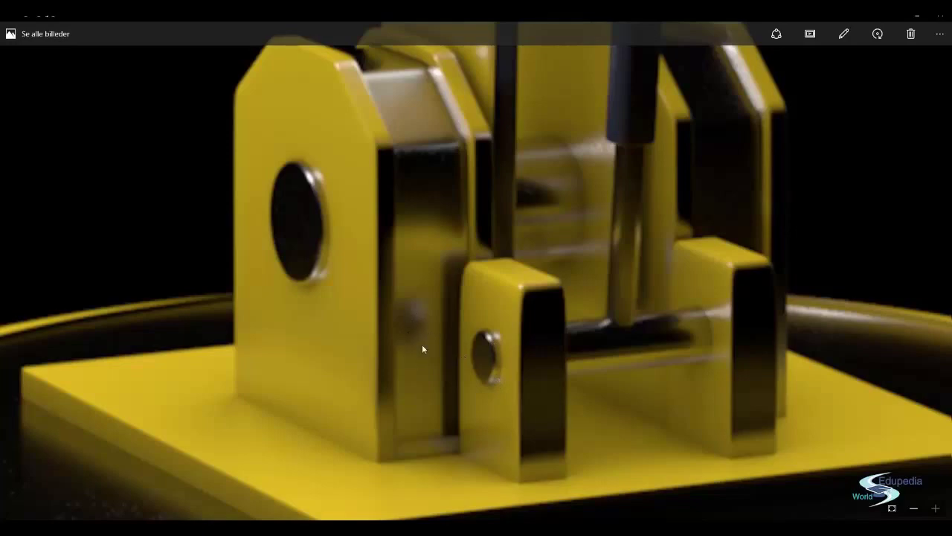
{"action": "scroll", "coordinate": [405, 253], "scroll_direction": "down", "scroll_amount": 5}
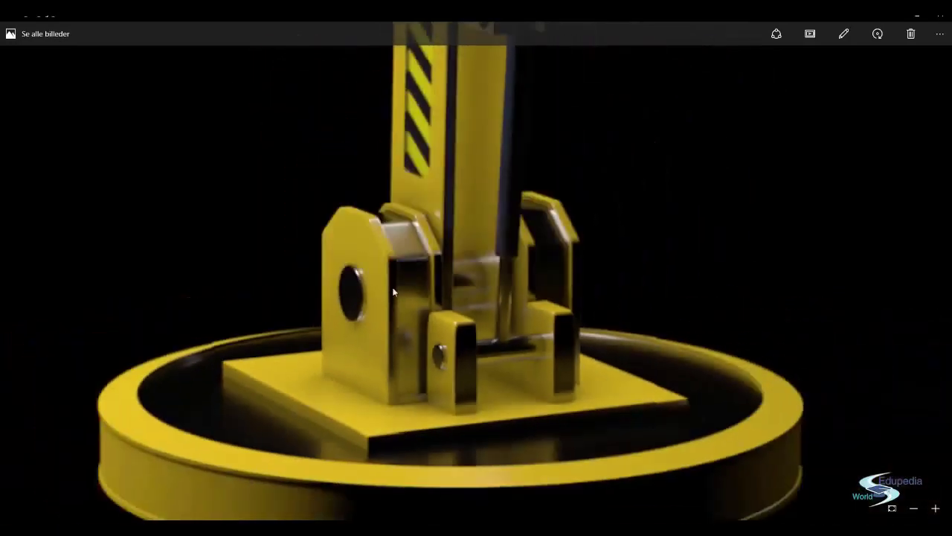